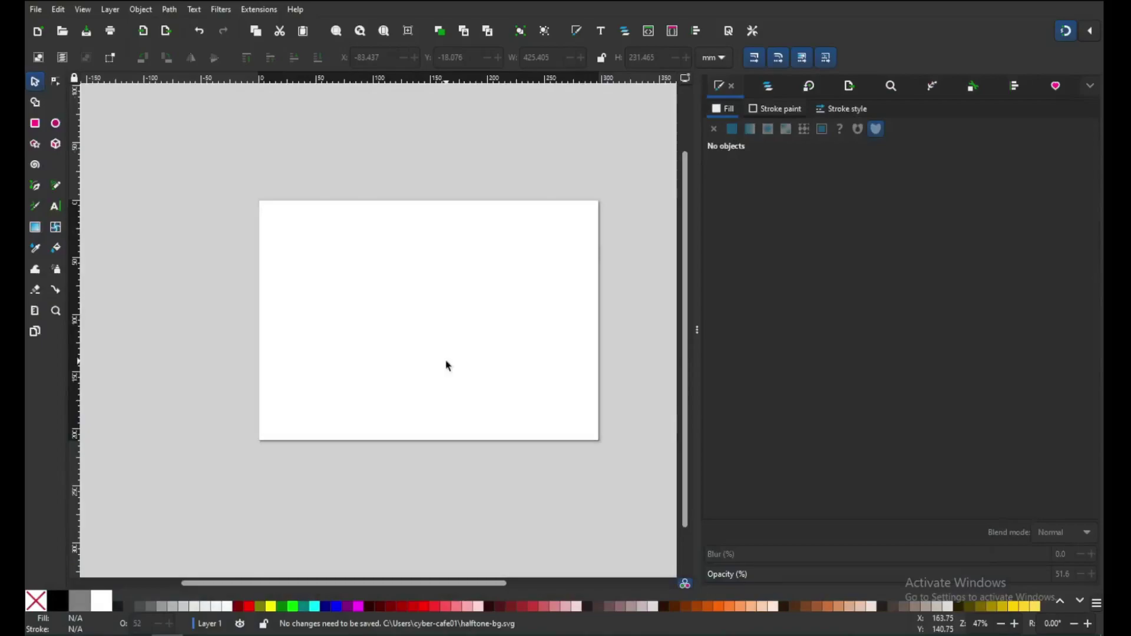
- Draw a square left of the page centre and convert it to a path
left_click(447, 365)
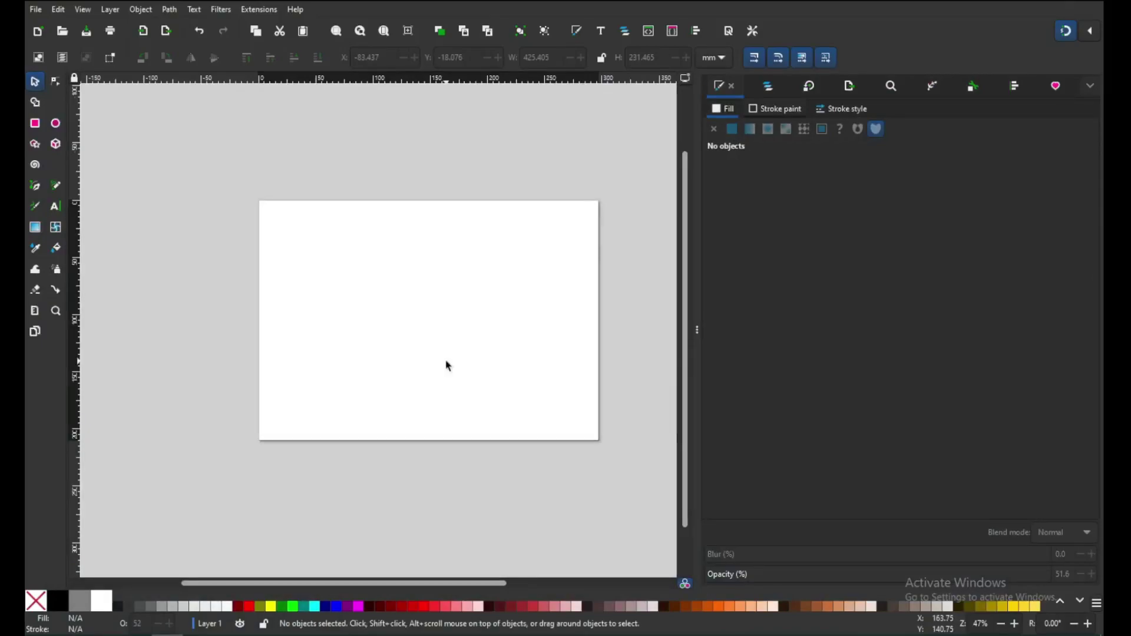
left_click(36, 124)
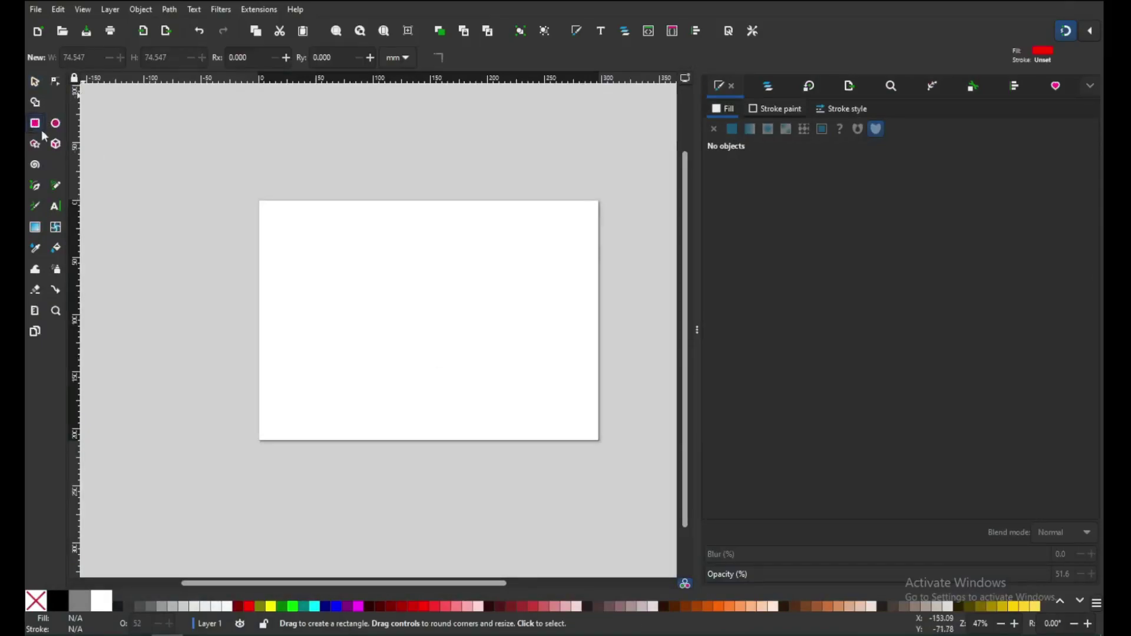
left_click_drag(359, 306, 432, 373)
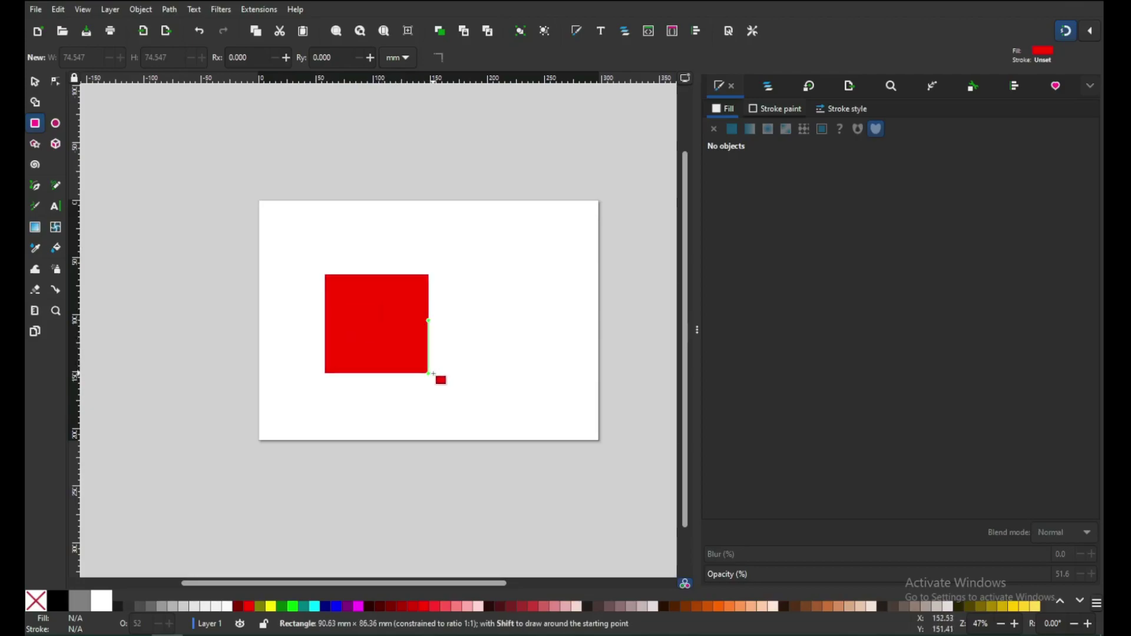
left_click(39, 84)
left_click(170, 10)
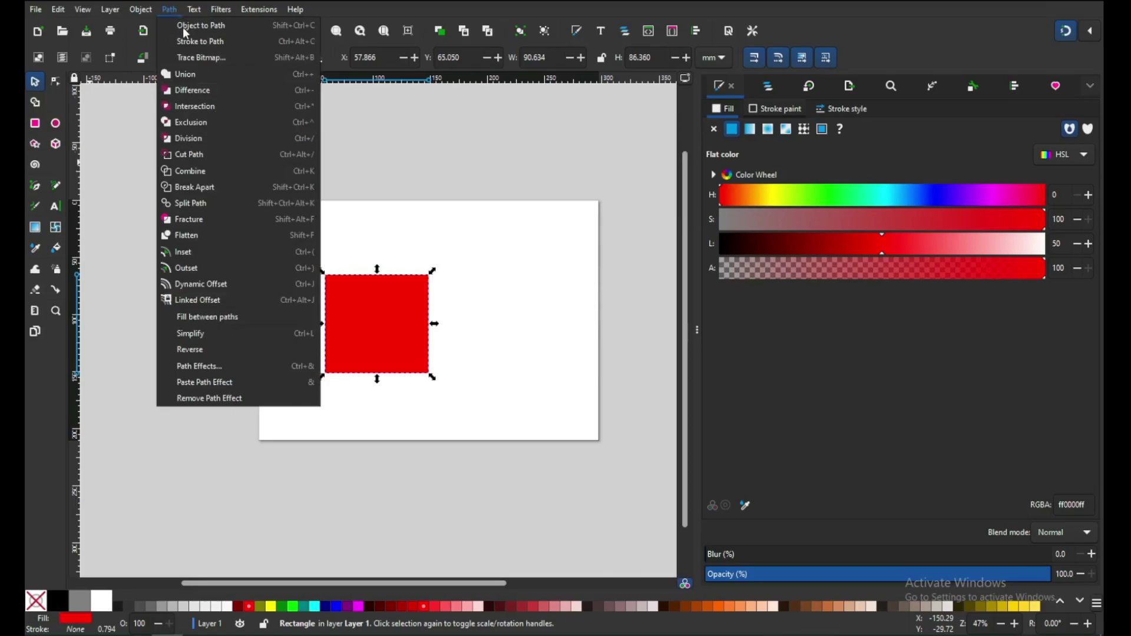
left_click(222, 30)
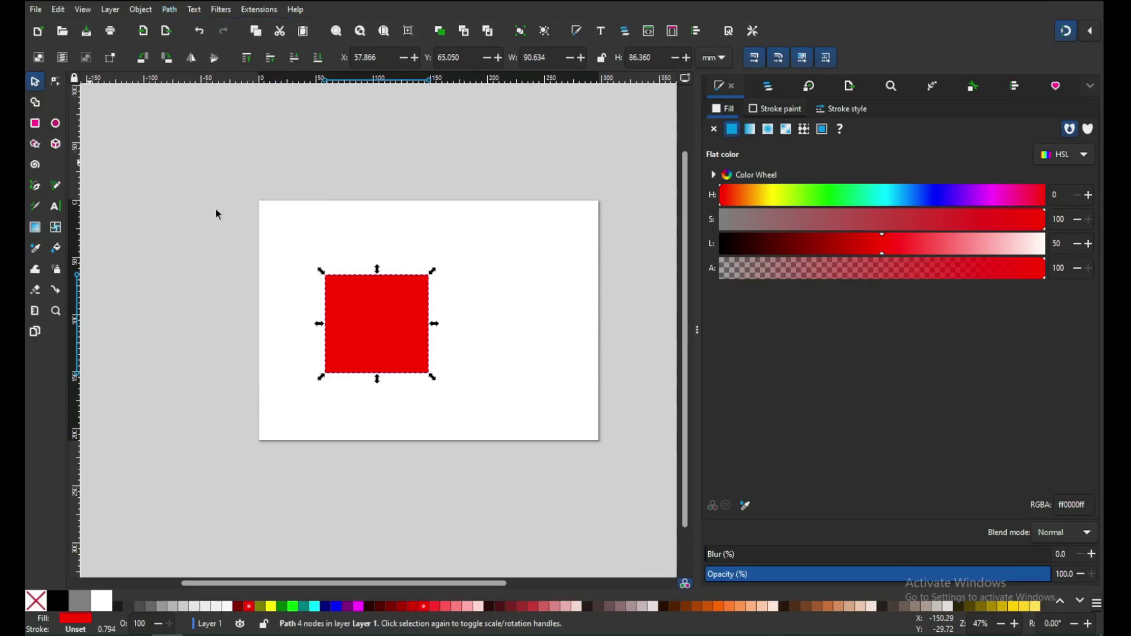
- Fill the square black and rotate it 45° into a diamond
left_click(57, 600)
left_click(383, 328)
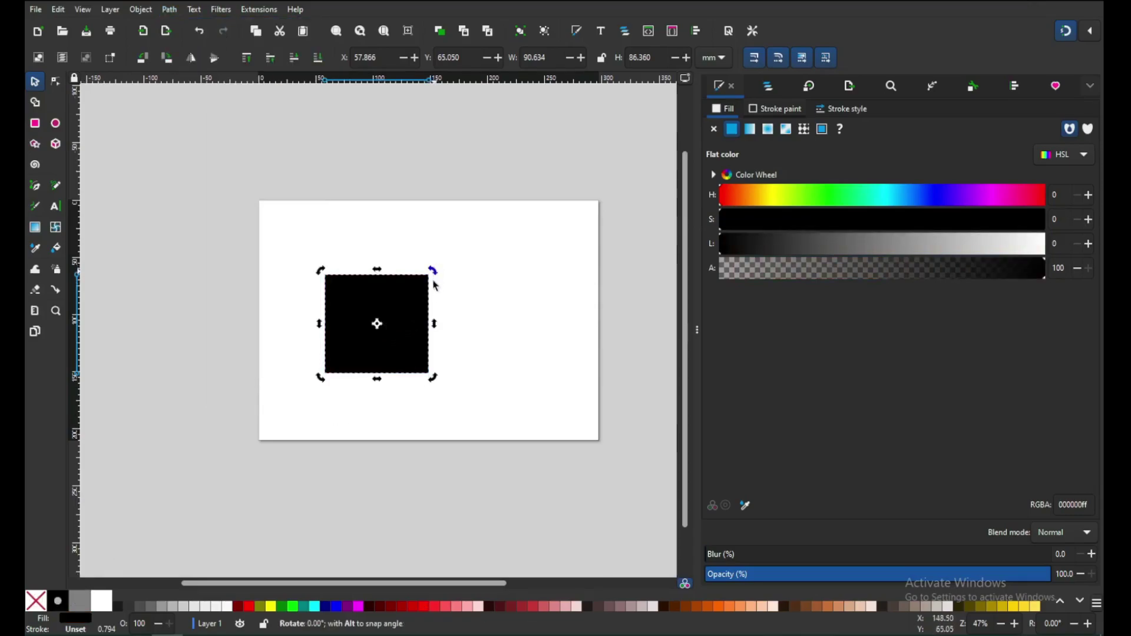
left_click_drag(438, 270, 427, 324)
left_click(486, 313)
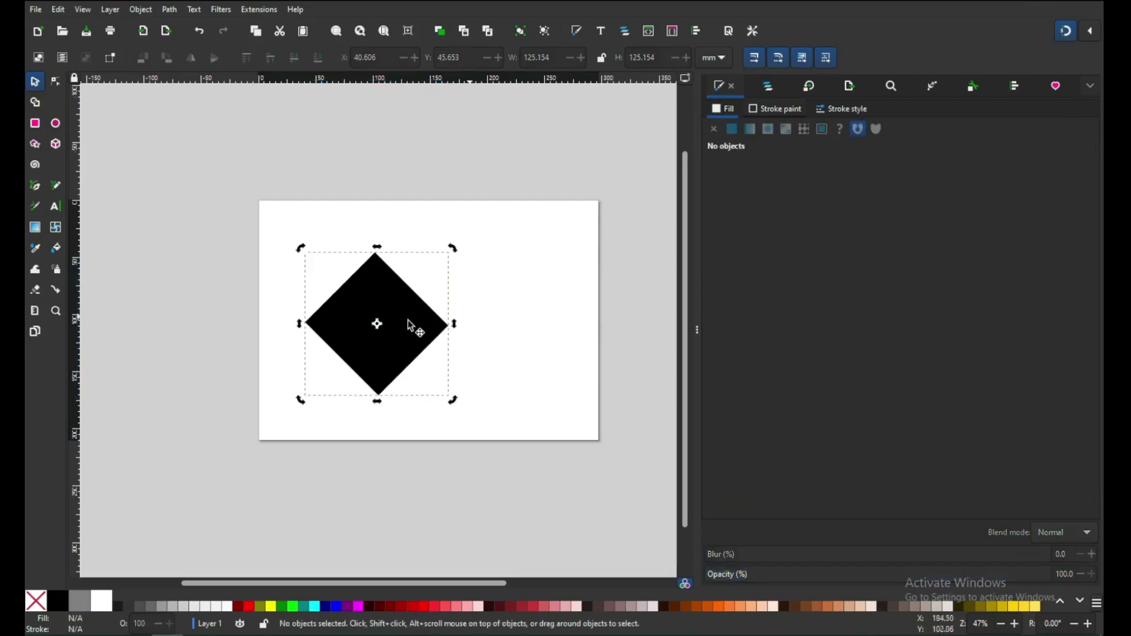
- Draw a circle near the page's top-left corner and convert it to a path
left_click(52, 125)
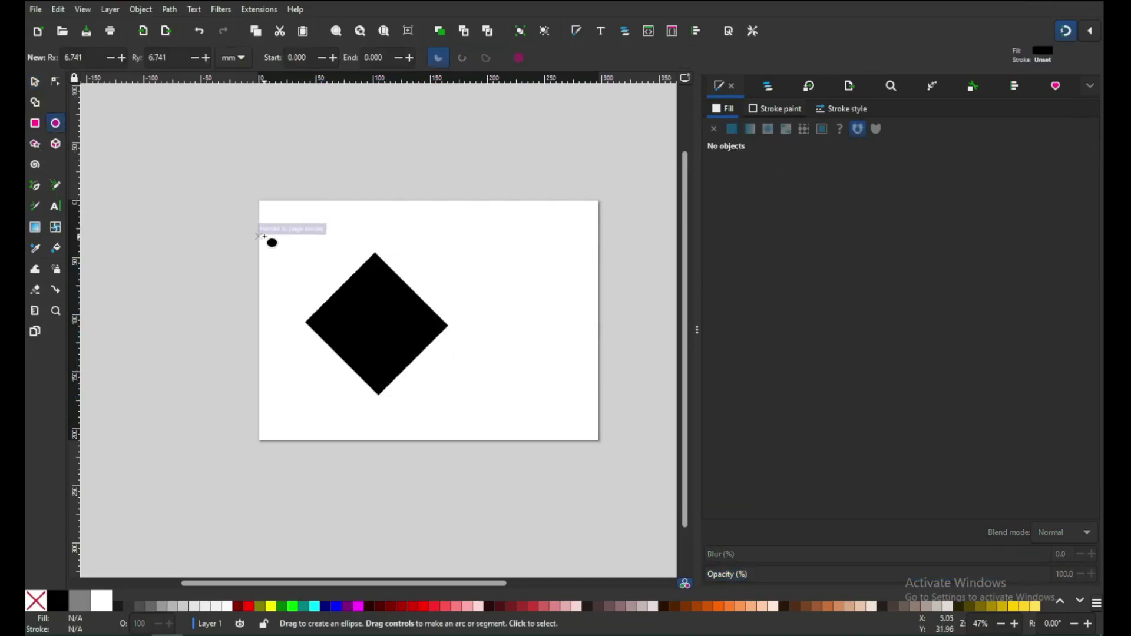
mouse_move(281, 234)
left_mouse_down()
mouse_move(319, 273)
mouse_move(352, 281)
mouse_move(341, 282)
left_mouse_up()
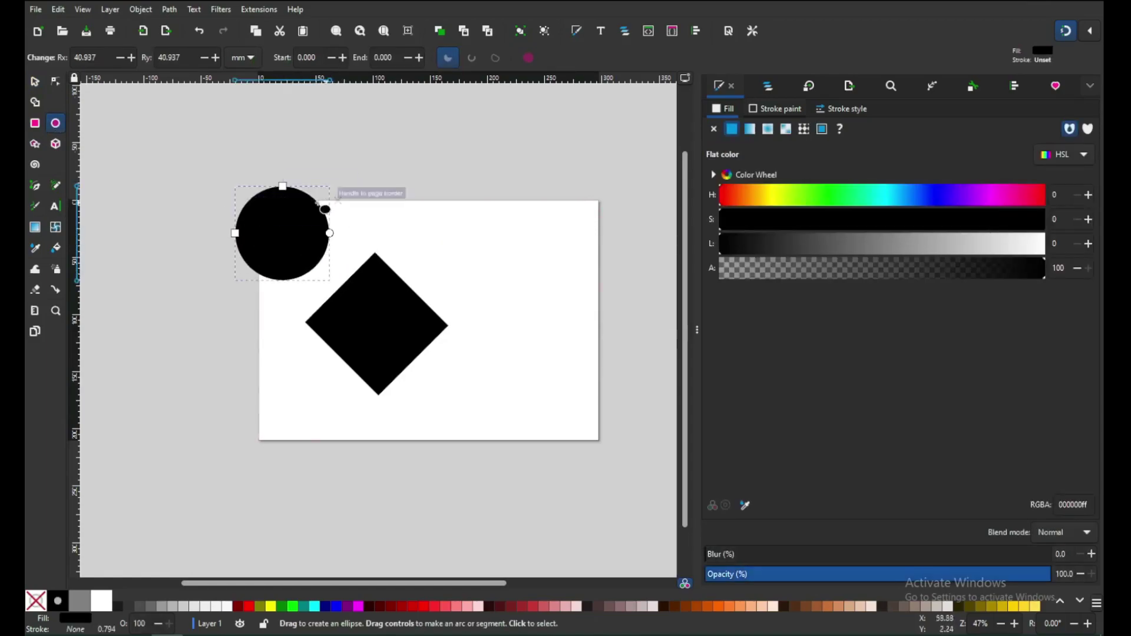
key("s")
left_click(170, 9)
left_click(178, 27)
- Turn off snapping and shrink the circle to a small 7.851 mm dot
left_click(436, 159)
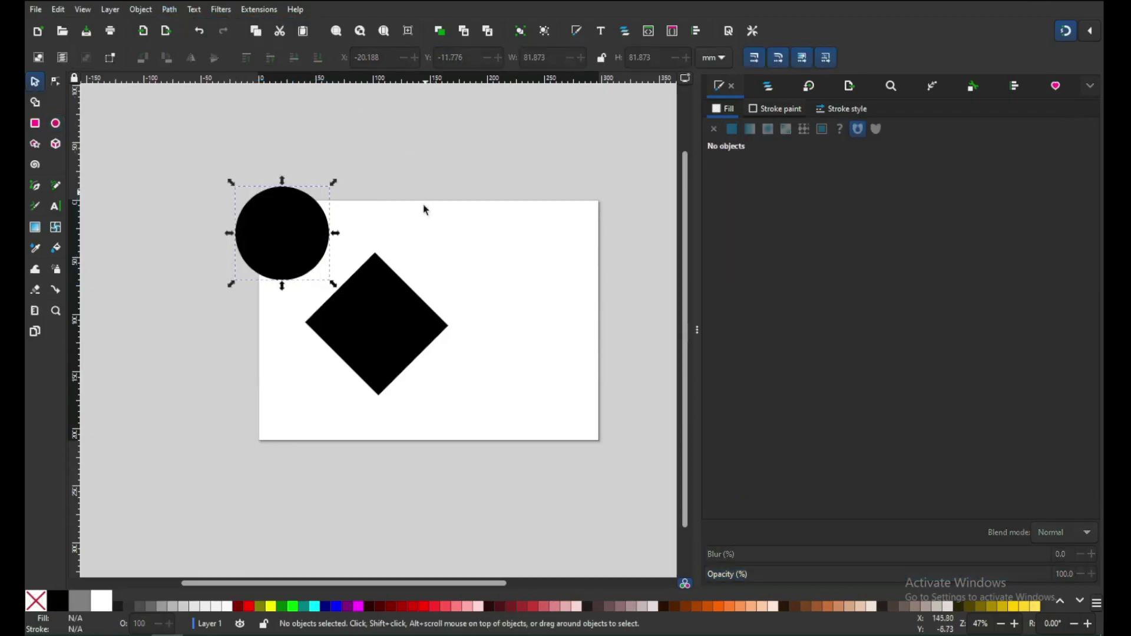
left_click(1065, 33)
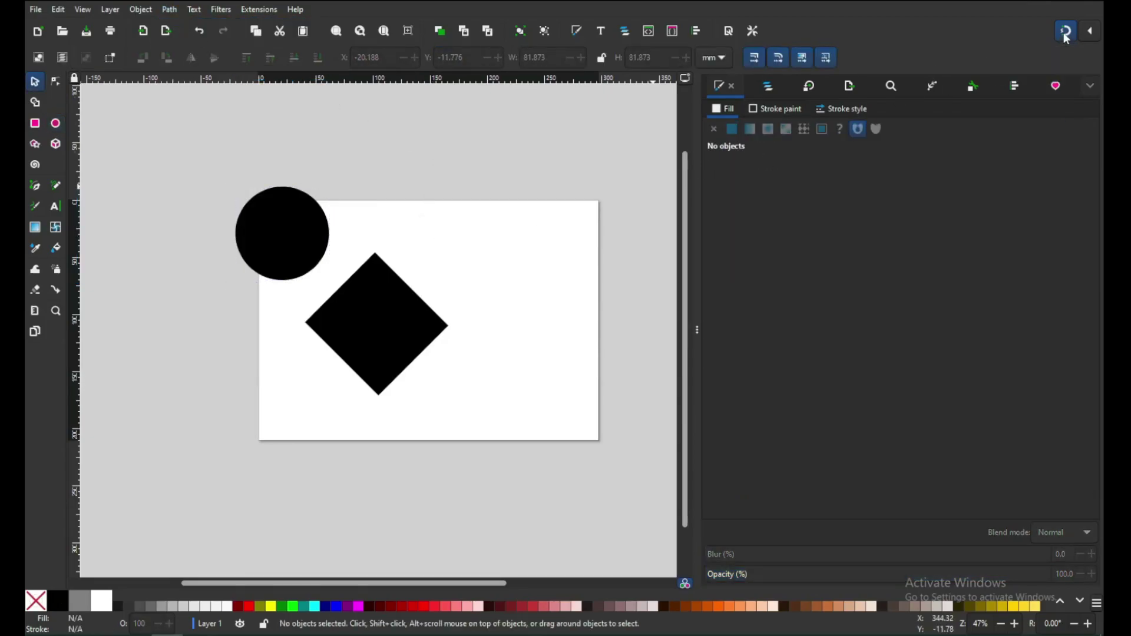
left_click(271, 224)
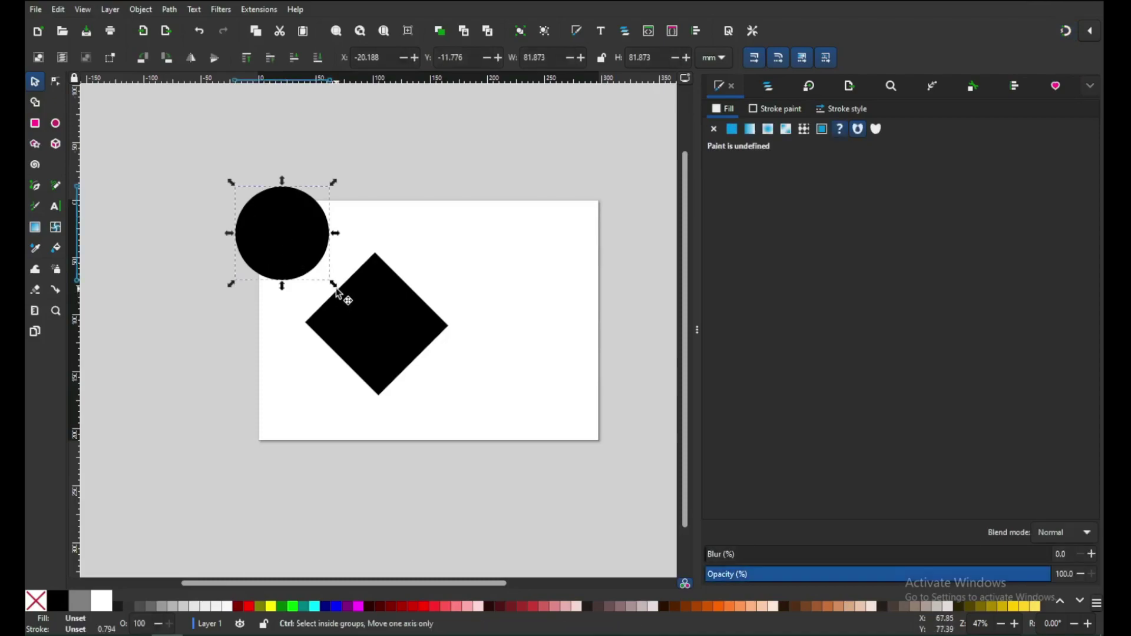
left_click_drag(333, 285, 252, 207)
left_click(296, 245)
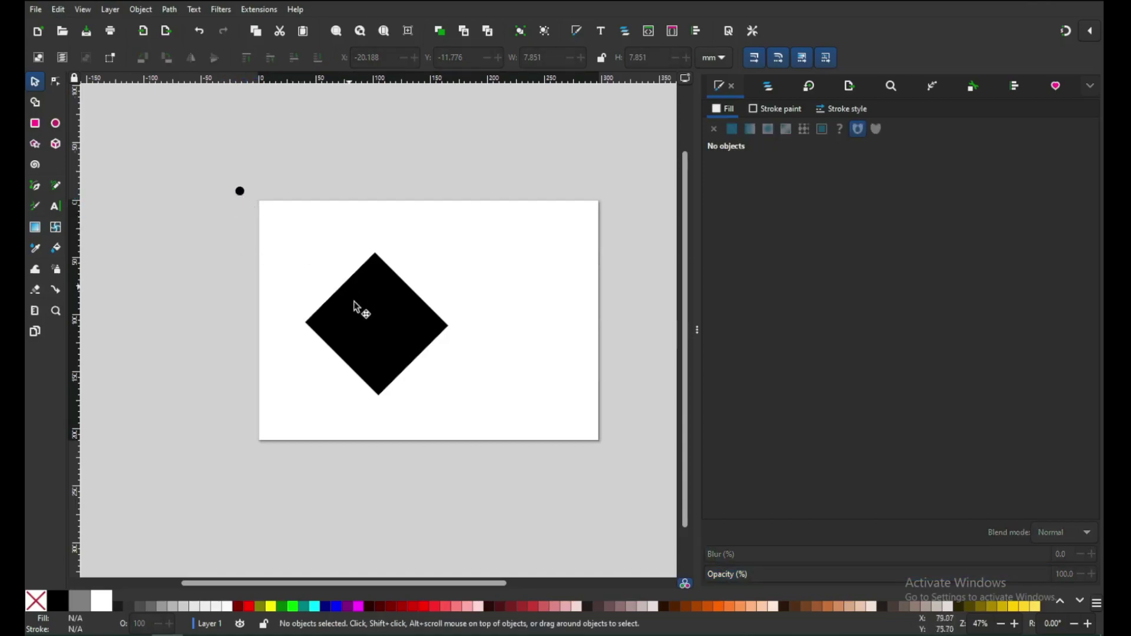
- Nudge the black diamond up-left, blur it to 37.5%, then select the small dot
left_click(337, 282)
mouse_move(337, 282)
left_mouse_down()
mouse_move(324, 259)
mouse_move(352, 294)
left_mouse_up()
left_click_drag(717, 557, 835, 556)
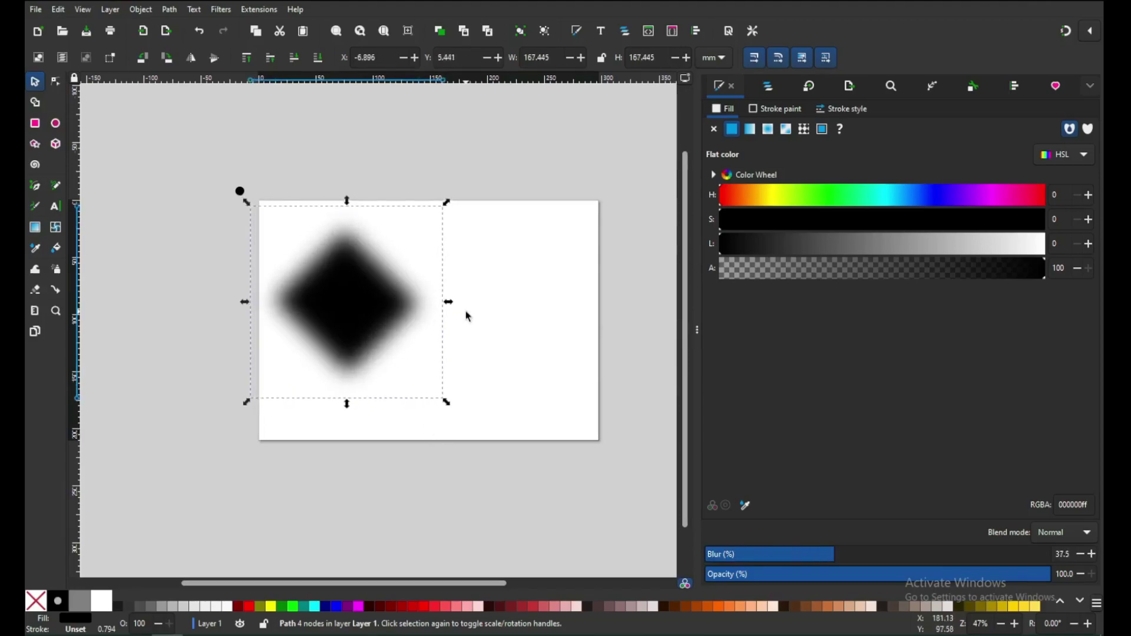
left_click(501, 320)
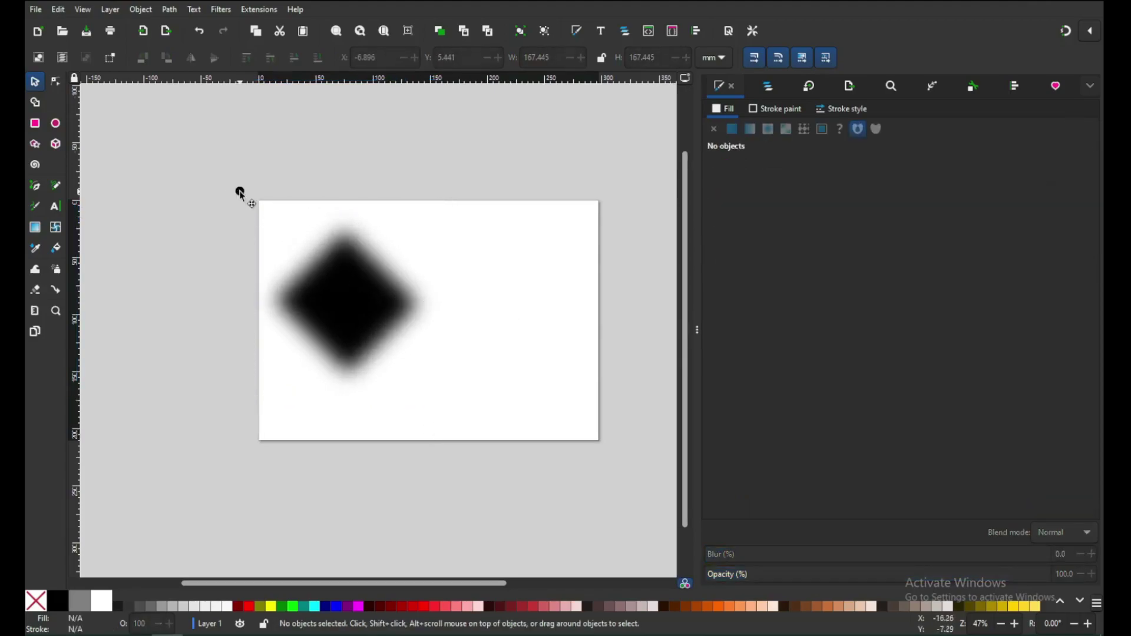
left_click(240, 192)
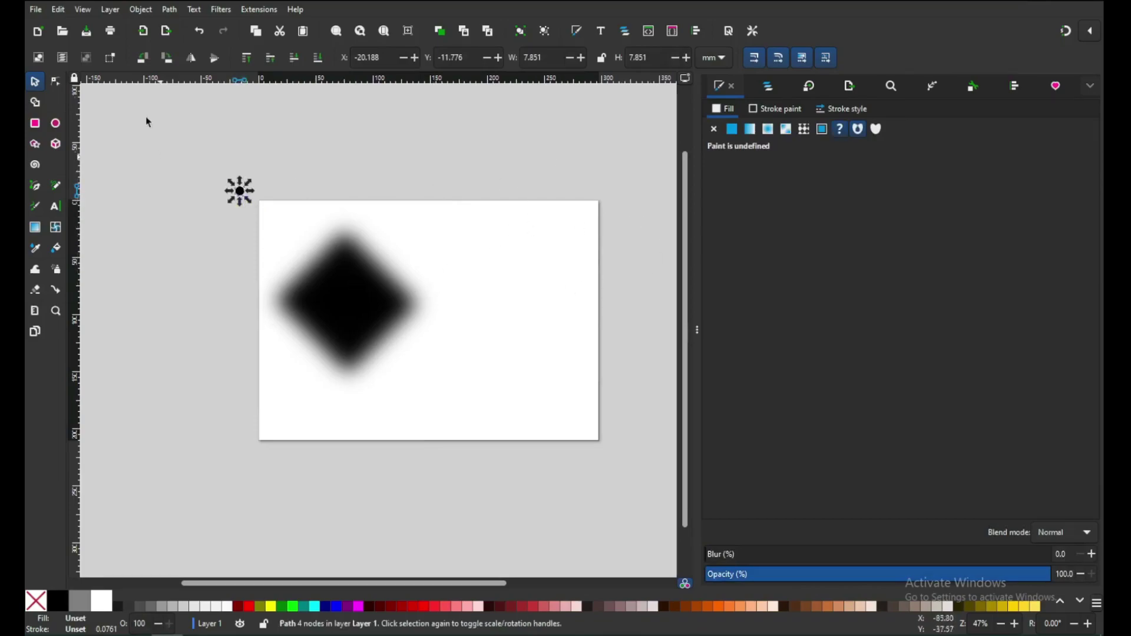
- Open Edit > Clone > Create Tiled Clones and show the Trace tab, tracing opacity onto clone size and opacity
left_click(59, 10)
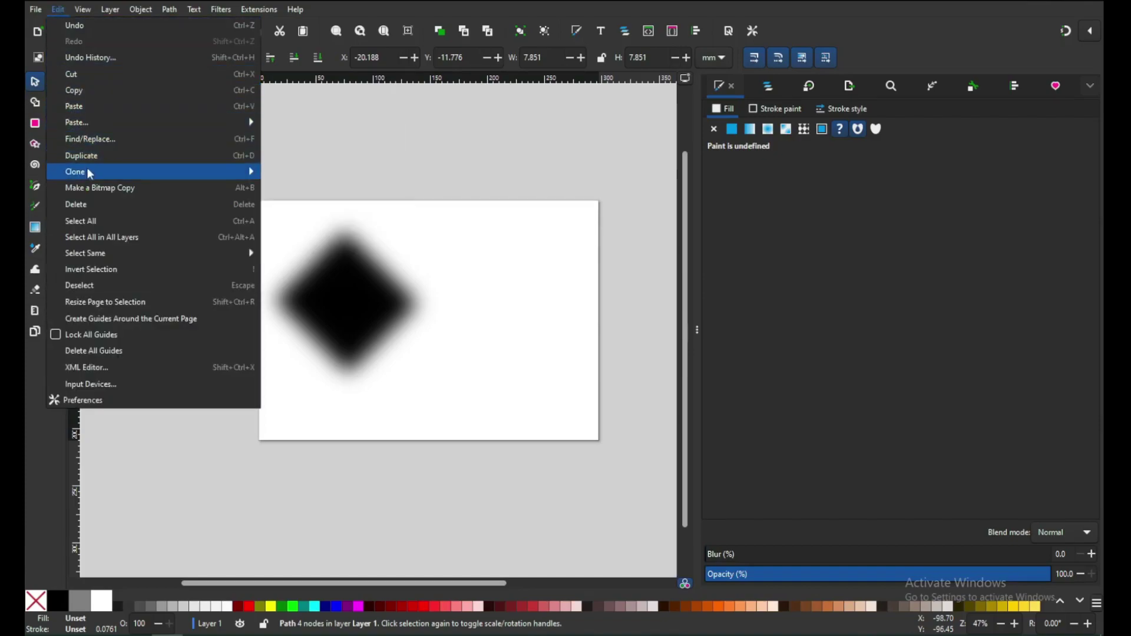
mouse_move(88, 172)
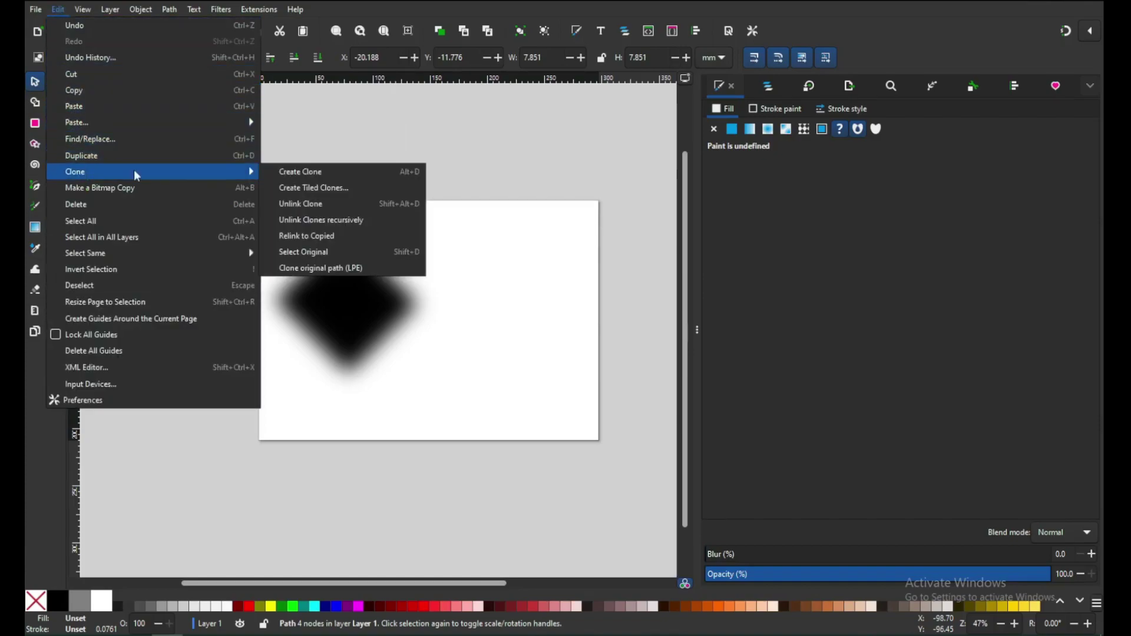
left_click(347, 188)
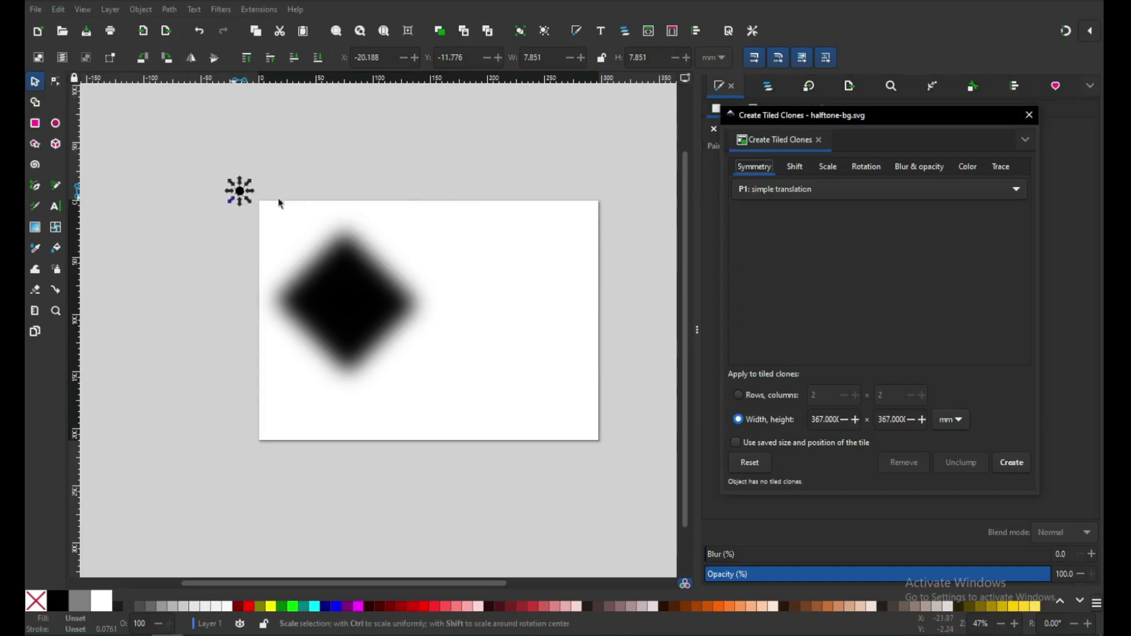
left_click(1001, 169)
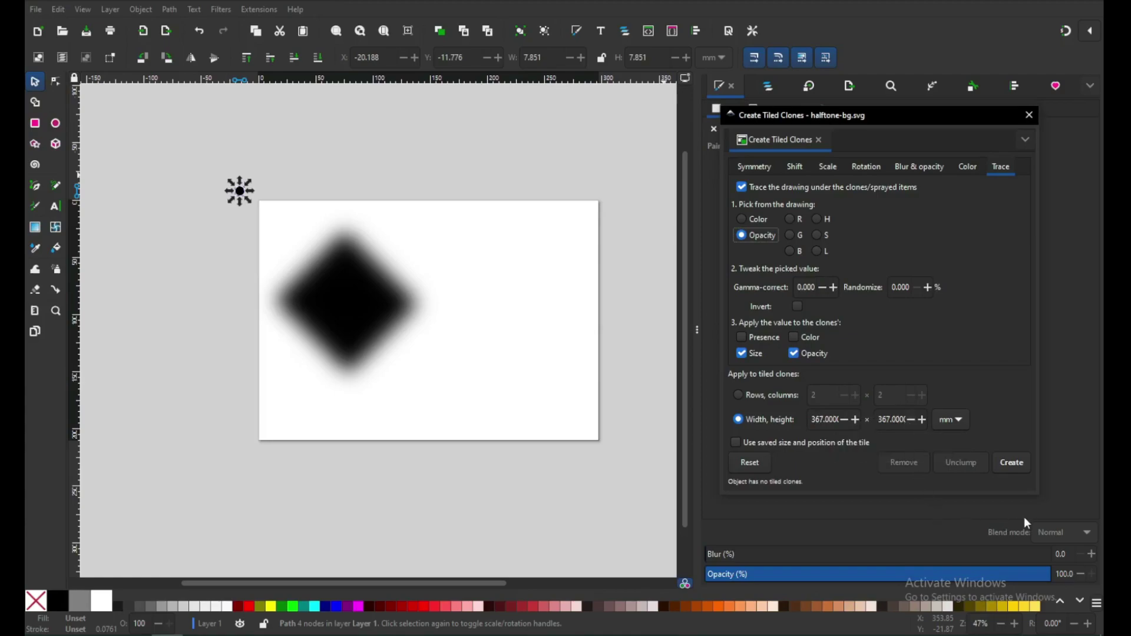
- Create 278 tiled dot clones tracing the blurred diamond
left_click(1014, 465)
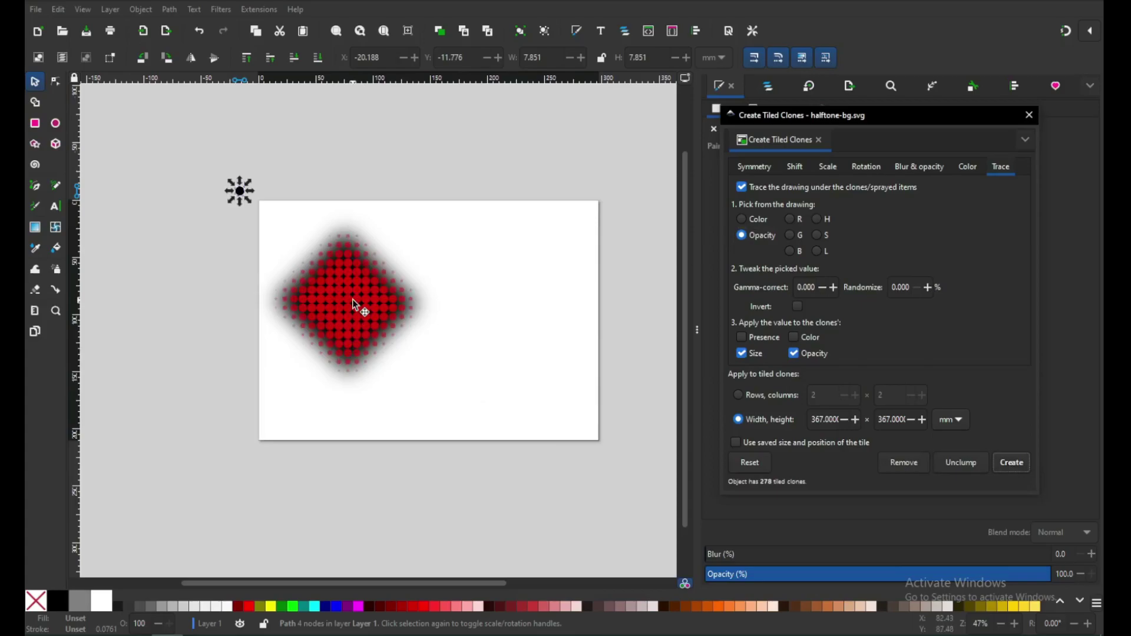
left_click(349, 406)
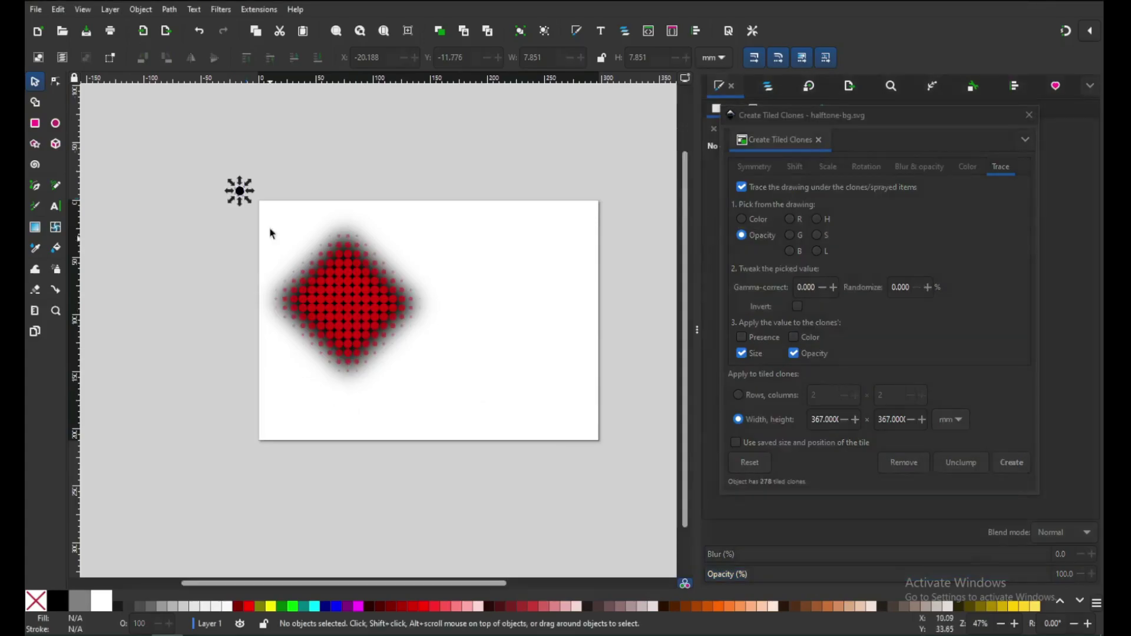
left_click(238, 187)
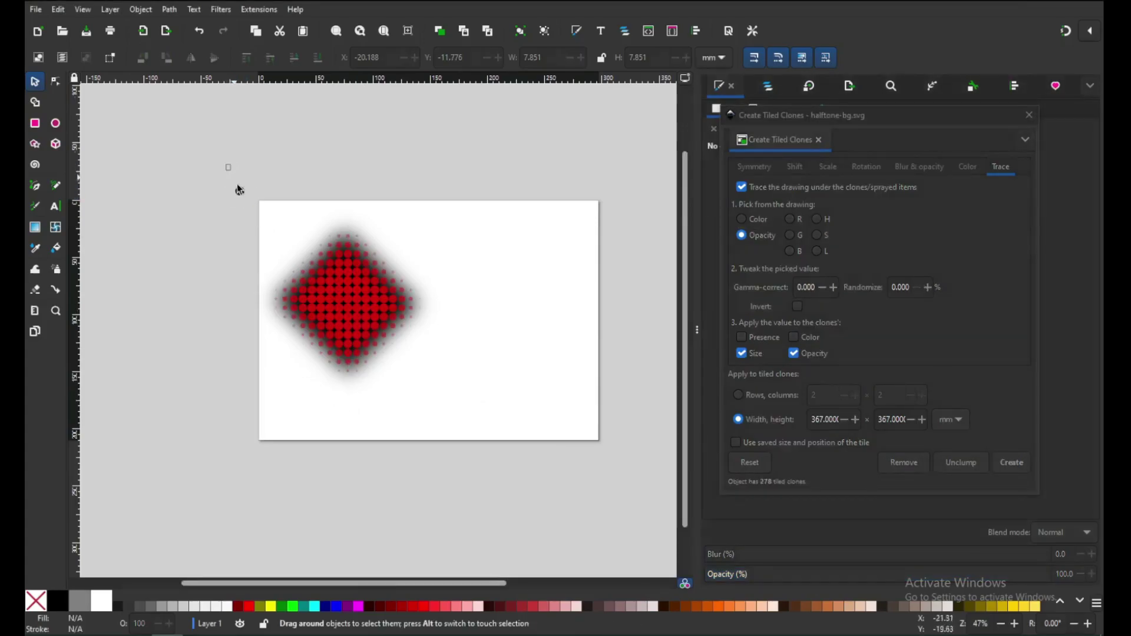
left_click(255, 218)
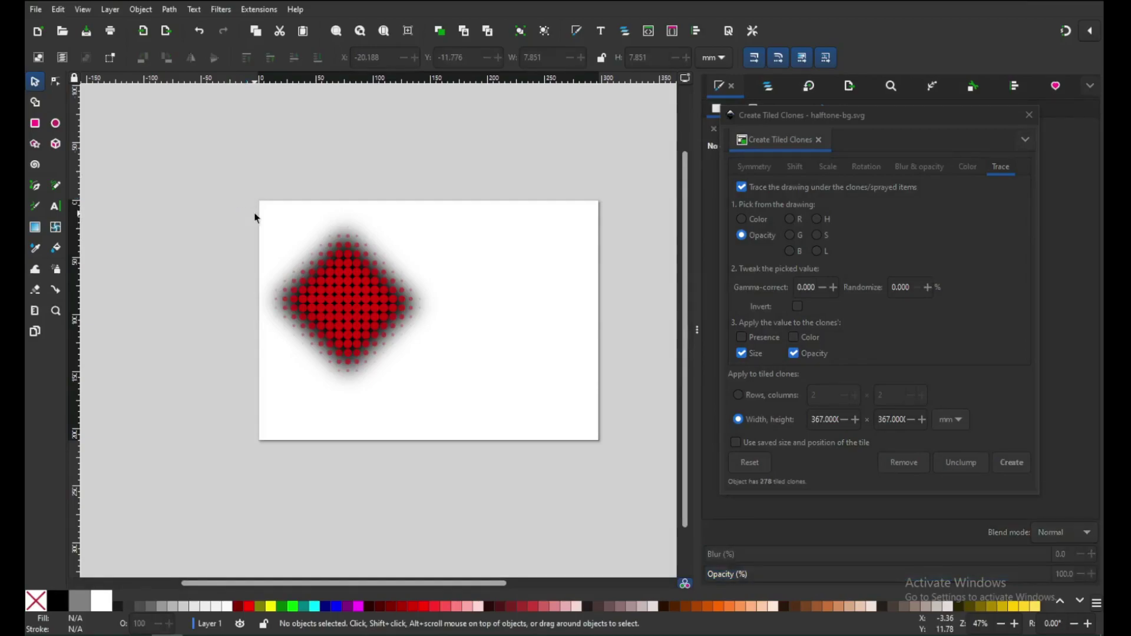
left_click(349, 313)
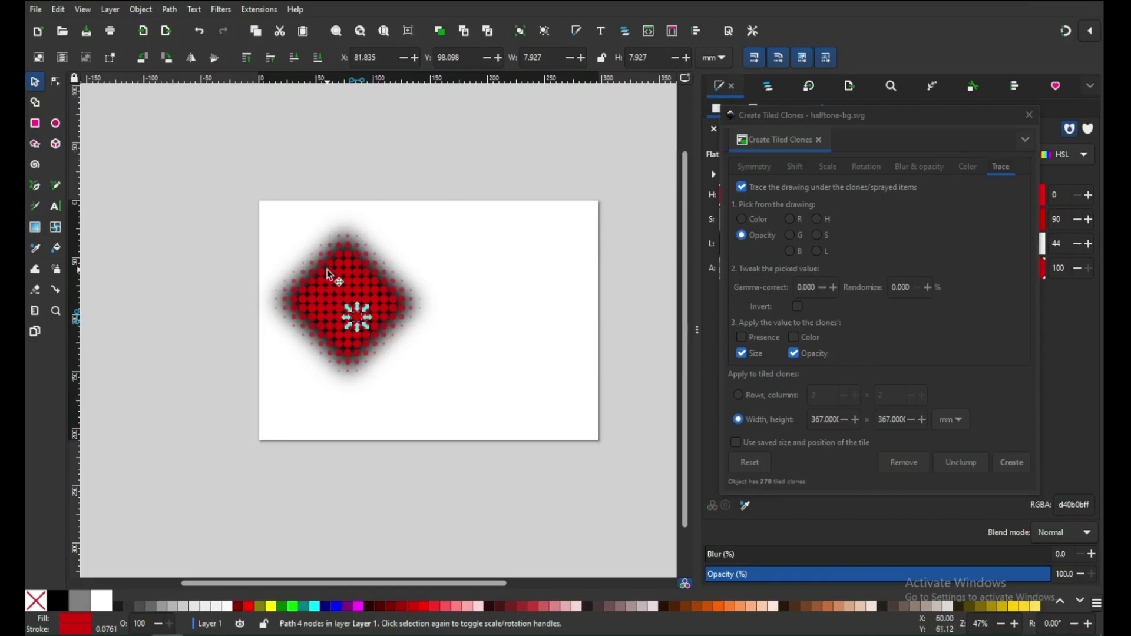
- Zoom in on the halftone diamond and select the blurred diamond beneath the clones
key("z")
left_click_drag(238, 213, 457, 398)
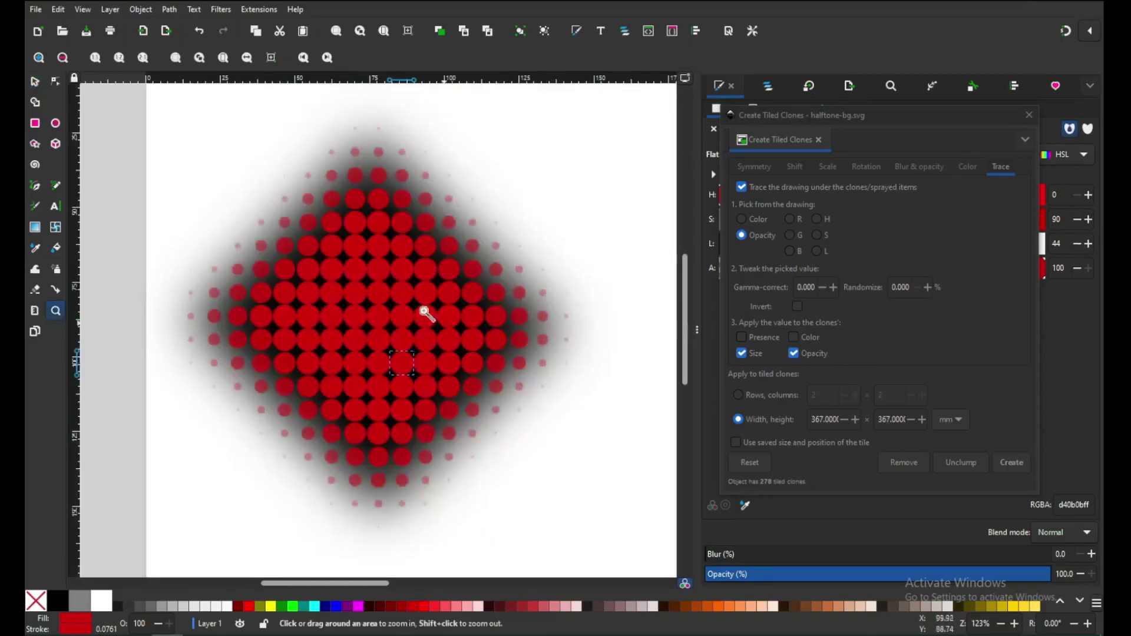
left_click(36, 84)
key("Escape")
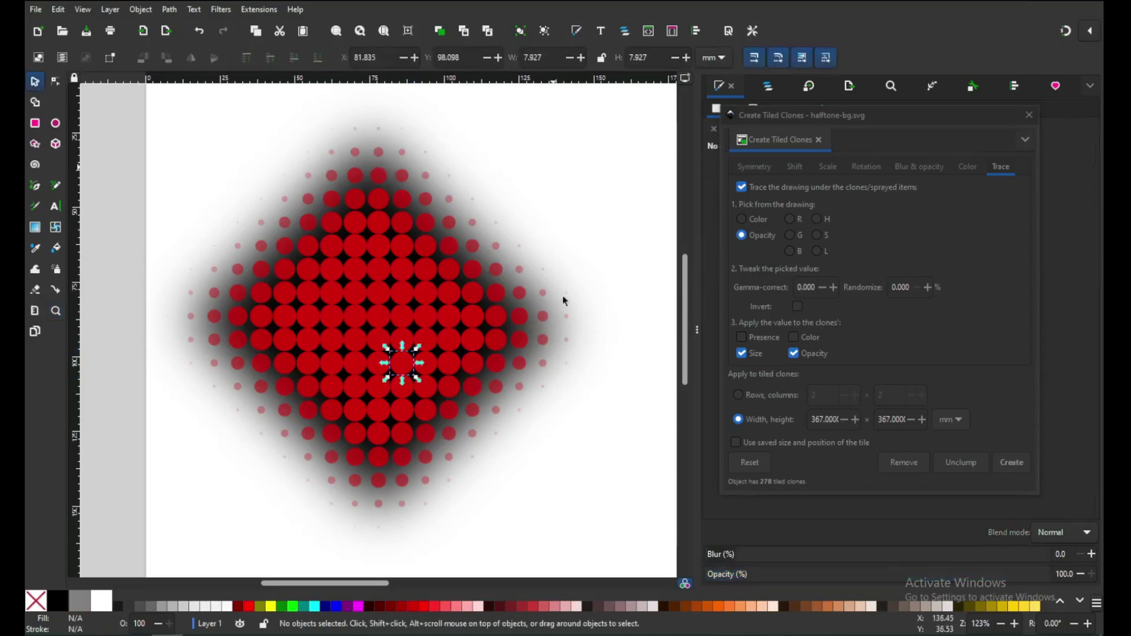
left_click(532, 351)
- Delete the blurred guide diamond and zoom out to the whole page
left_click_drag(532, 351, 599, 188)
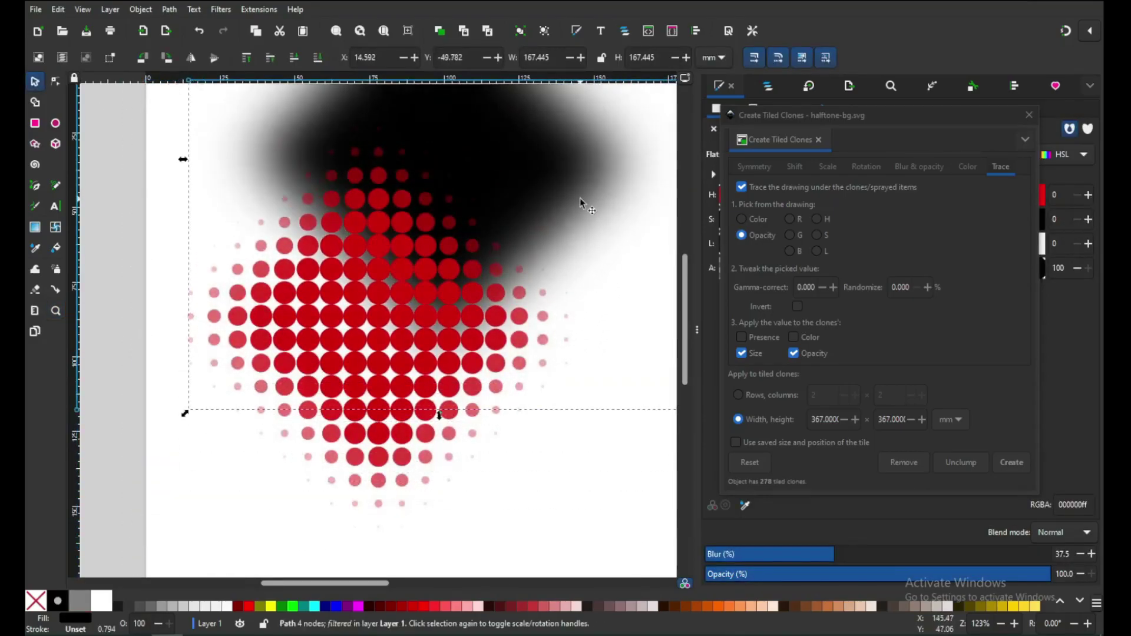
key("Delete")
key("minus")
key("minus")
key("minus")
- Make all the traced dots 100% opaque with a black fill
left_click_drag(260, 198, 477, 436)
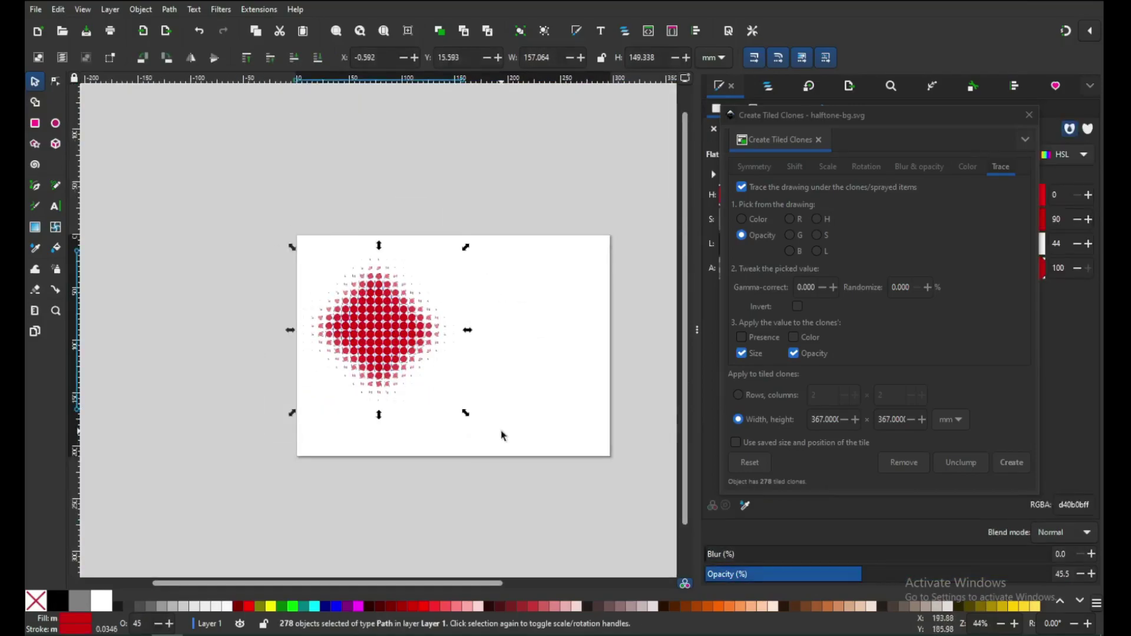
left_click_drag(862, 574, 1104, 564)
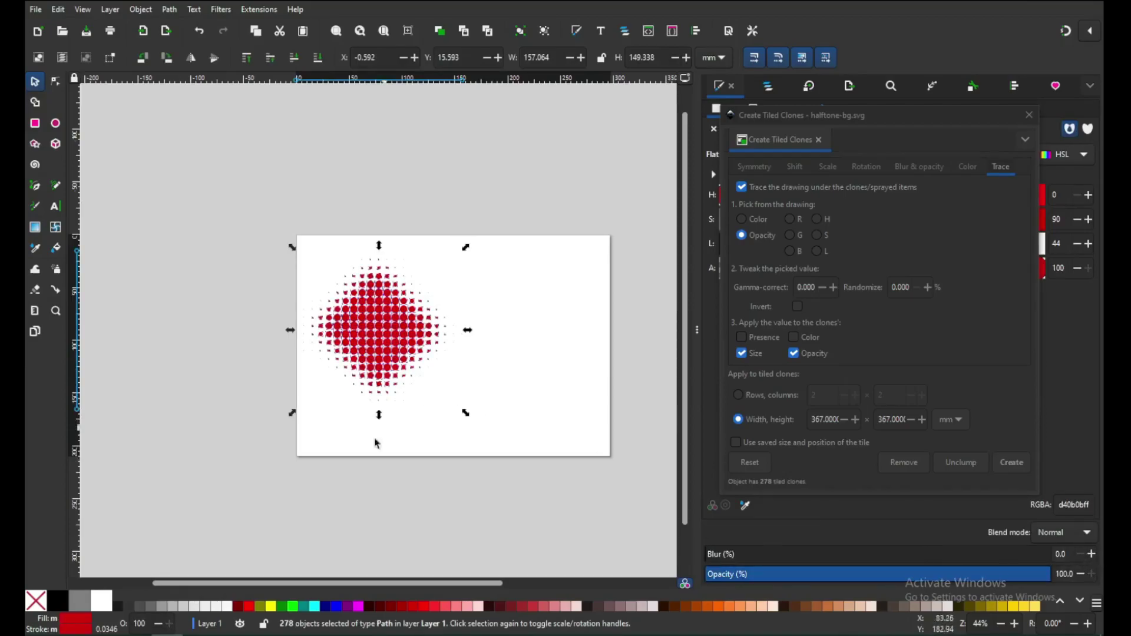
left_click(62, 602)
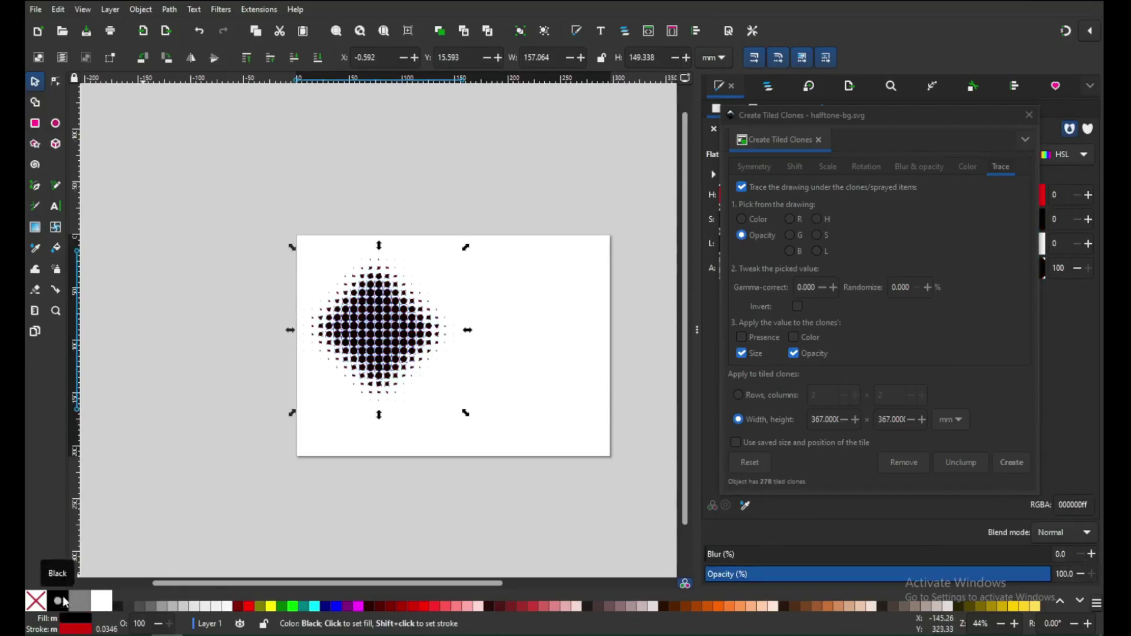
- Union the 278 dots into one 1583-node path and drag it up and right
left_click(168, 10)
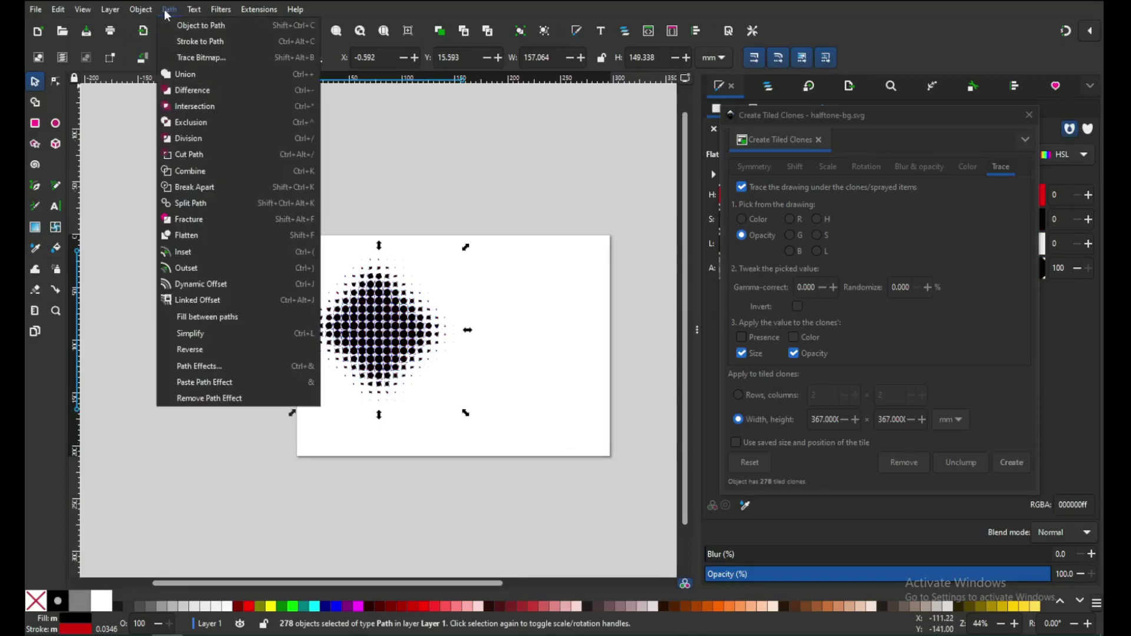
left_click(222, 81)
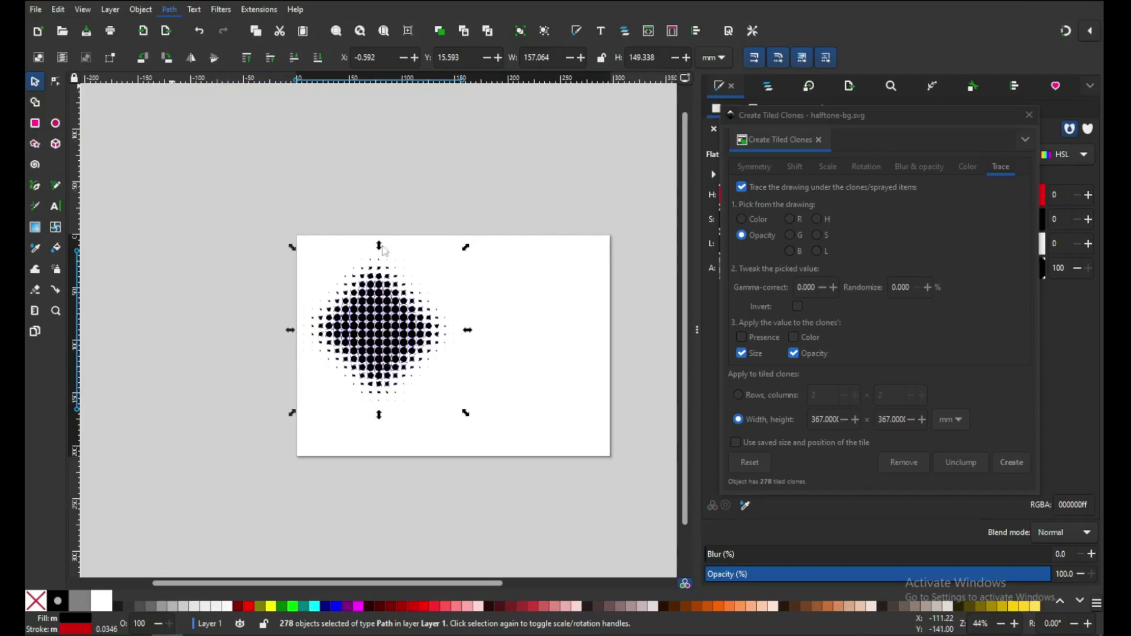
left_click(488, 308)
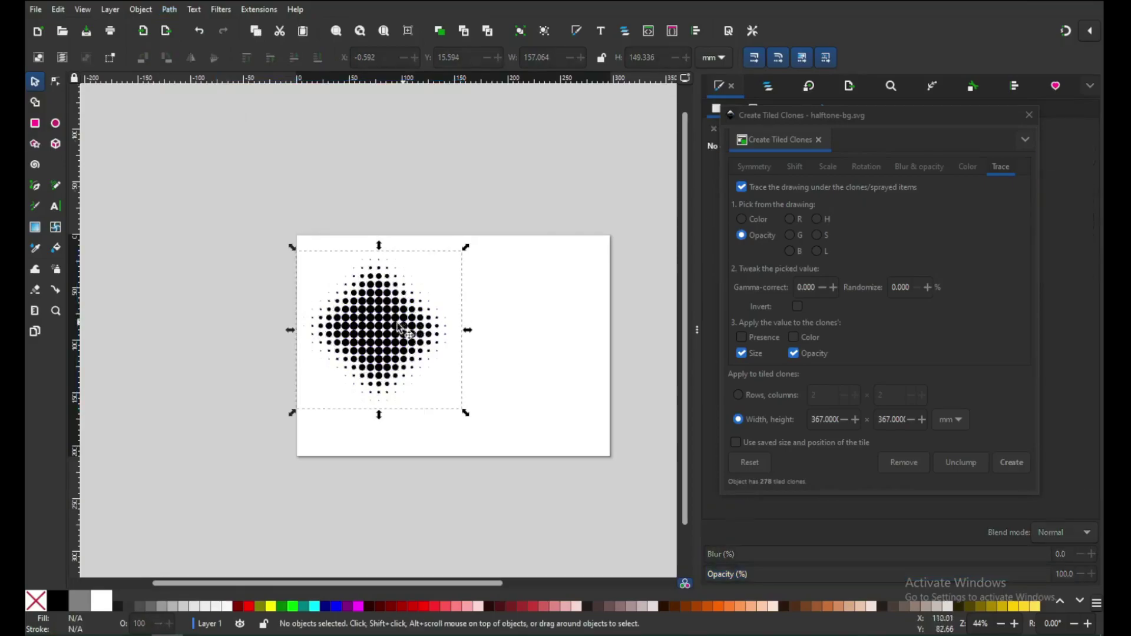
left_click(387, 327)
left_click_drag(387, 327, 559, 483)
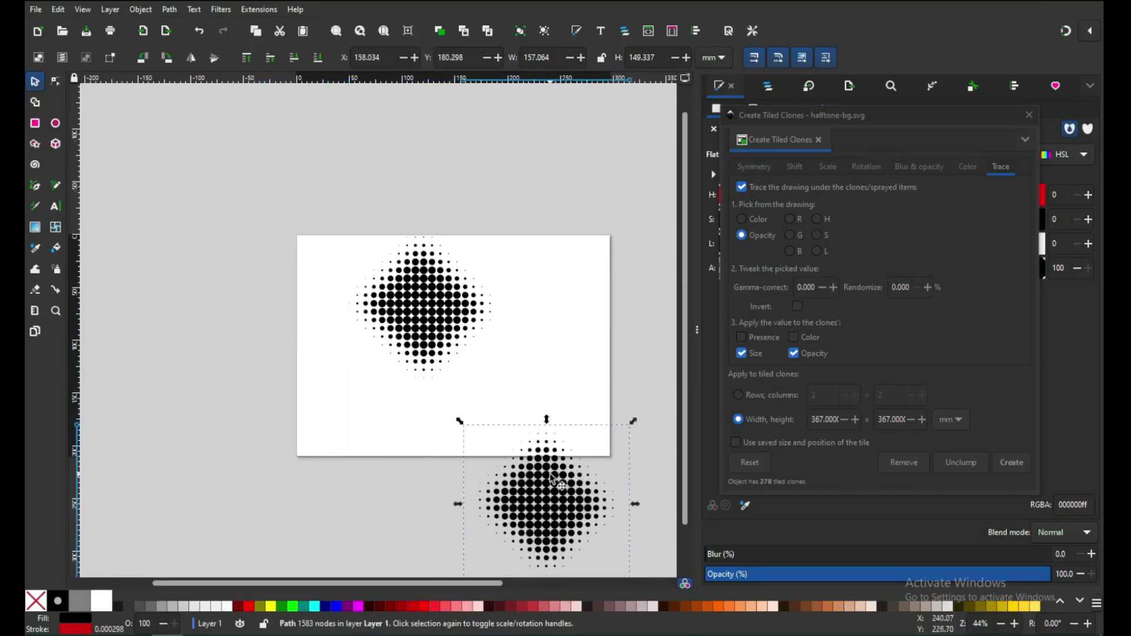
- Delete the stray copy and enlarge the halftone to about 202 by 192 mm
key("Delete")
left_click(422, 337)
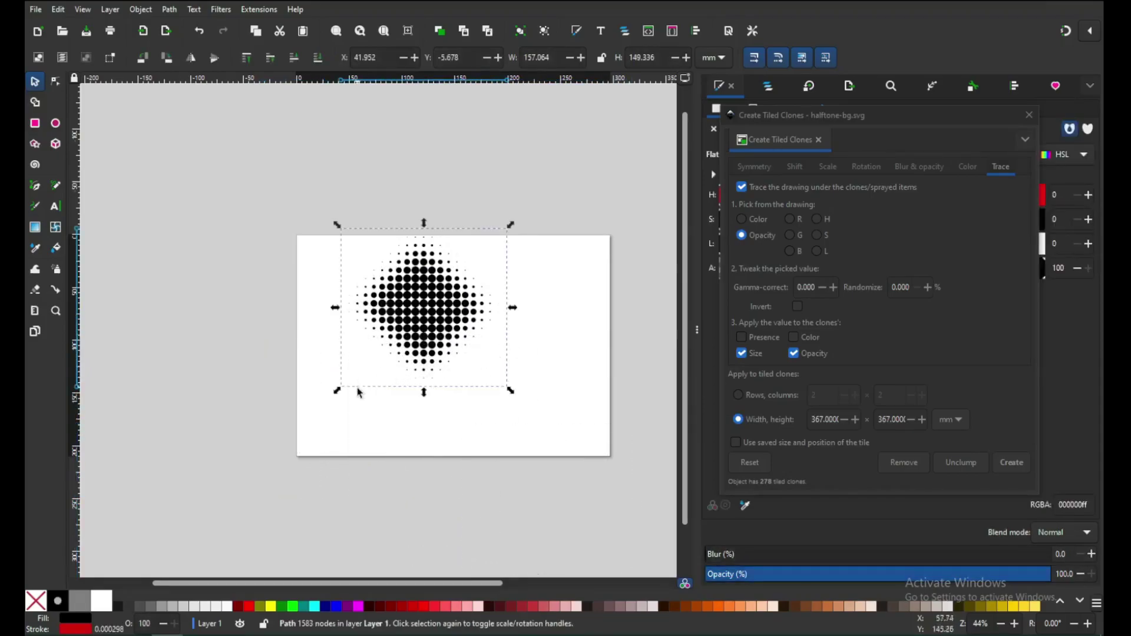
left_click_drag(338, 393, 283, 435)
left_click_drag(433, 316, 442, 326)
- Duplicate the halftone twice and stagger the three copies diagonally down the page
right_click(443, 325)
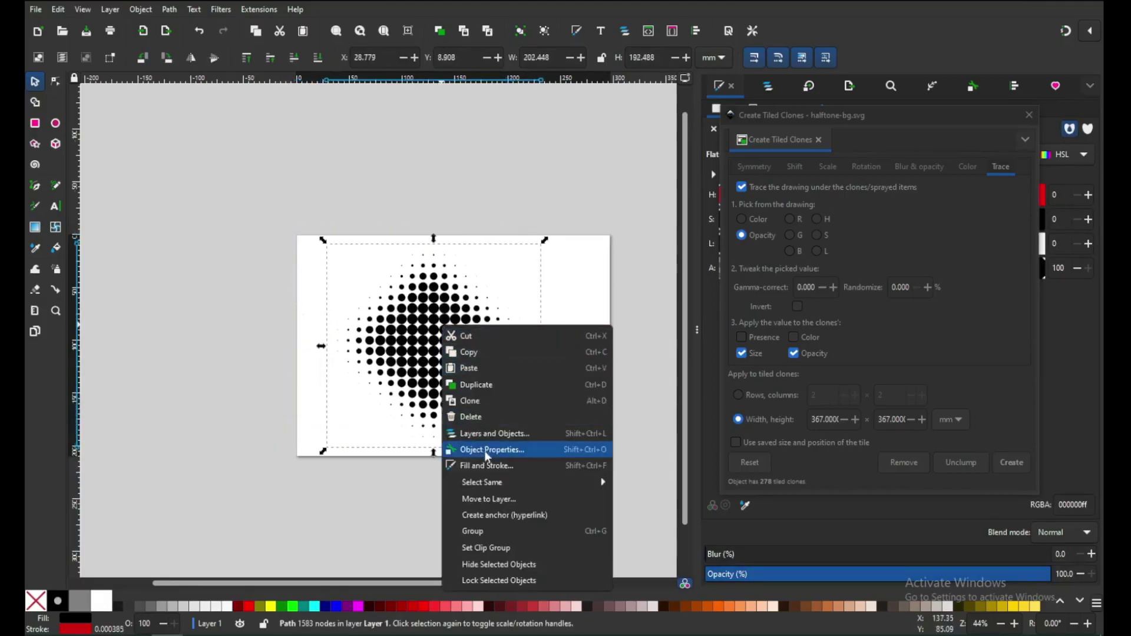
left_click(478, 385)
left_click_drag(468, 356, 318, 266)
right_click(315, 260)
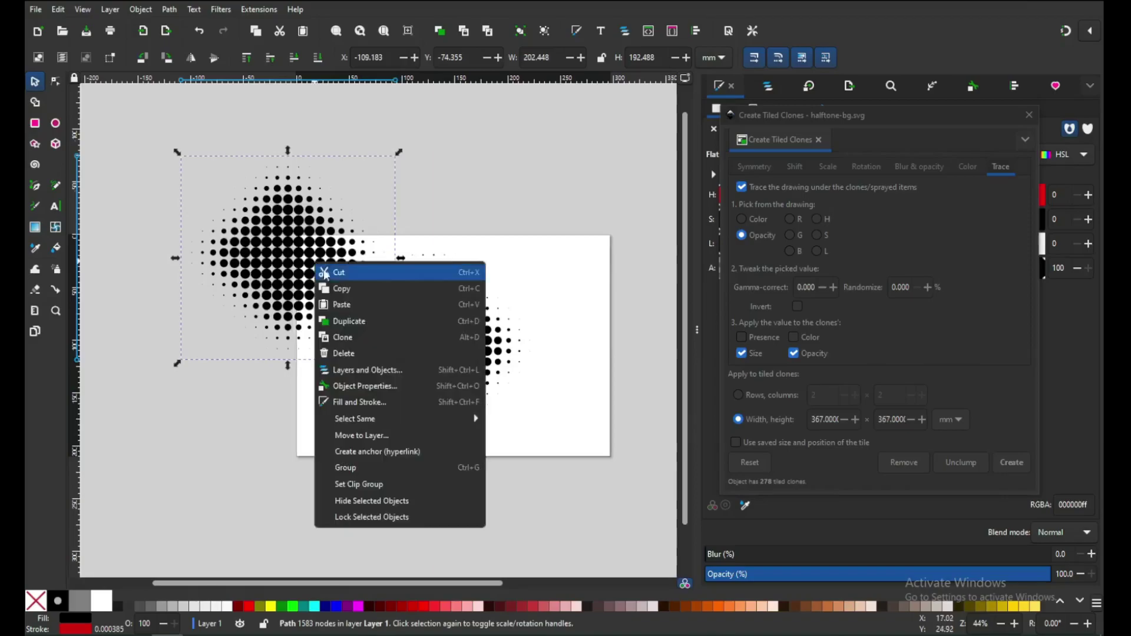
left_click(353, 321)
left_click_drag(290, 313, 366, 475)
left_click(420, 377)
left_click_drag(425, 332, 433, 330)
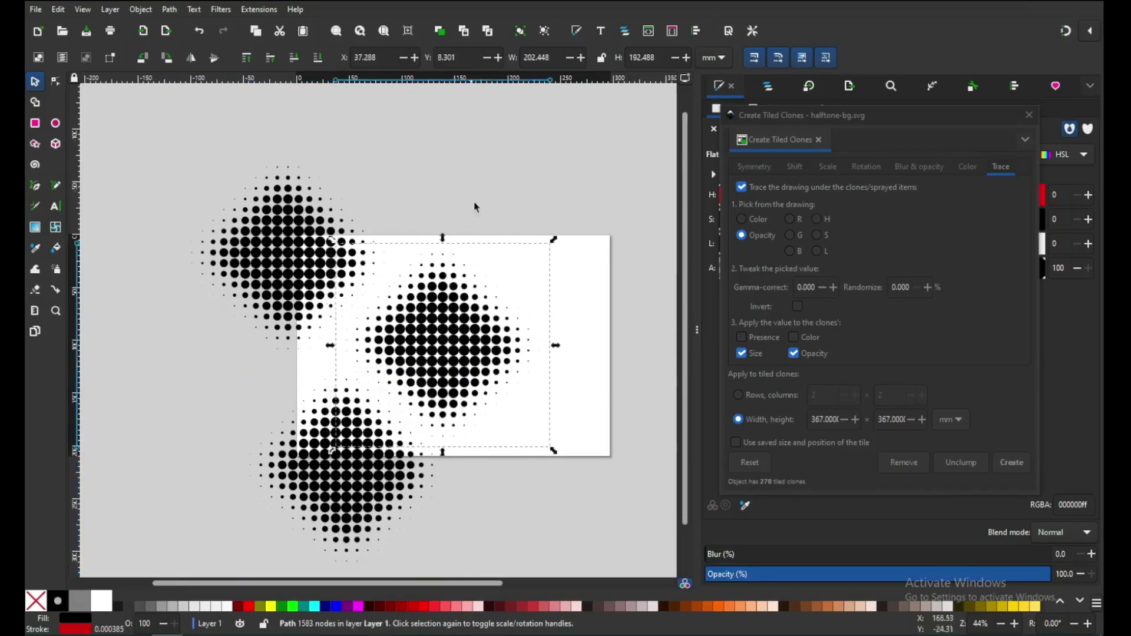
- Scale all three halftones down together to about 88%, roughly 307 mm wide
left_click(478, 189)
left_click_drag(167, 140, 556, 576)
left_click_drag(554, 154, 536, 182)
left_click_drag(448, 295, 465, 285)
left_click(486, 214)
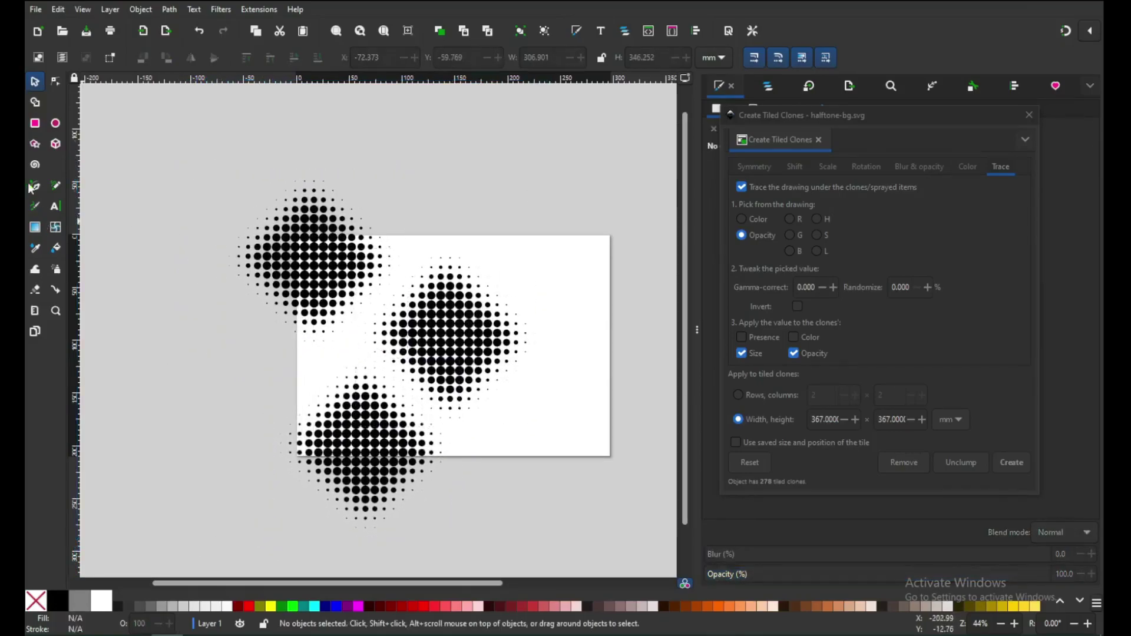
- Draw a tall rectangle from the page's top-left corner and lower it to the bottom
left_click(35, 125)
mouse_move(300, 238)
left_mouse_down()
mouse_move(392, 394)
mouse_move(437, 452)
mouse_move(454, 454)
left_mouse_up()
left_click(36, 83)
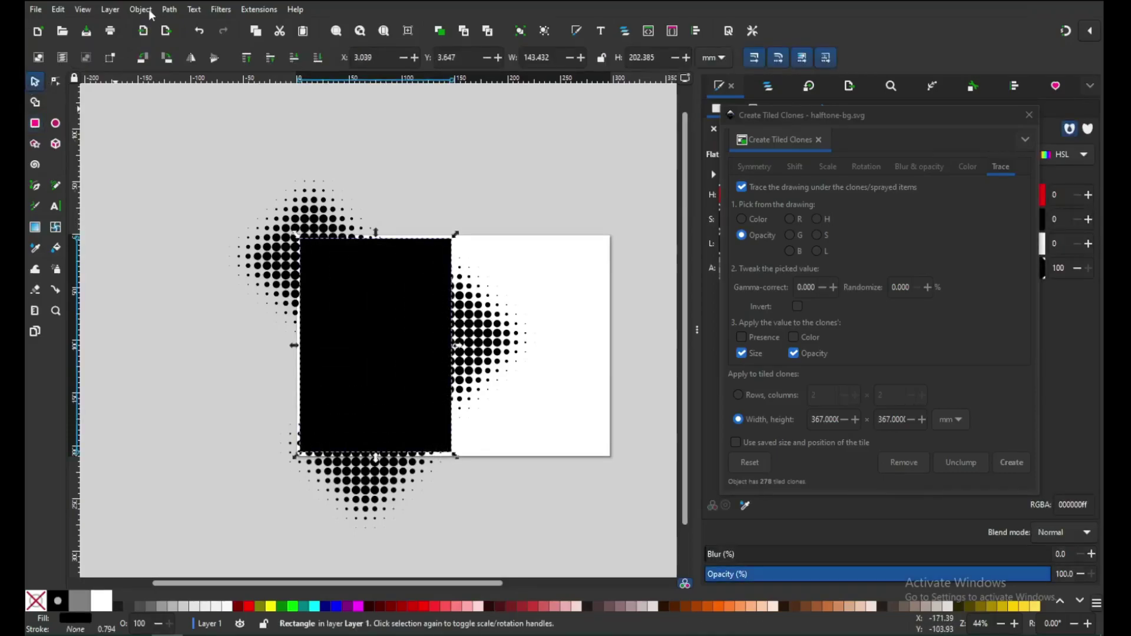
left_click(142, 9)
left_click(171, 298)
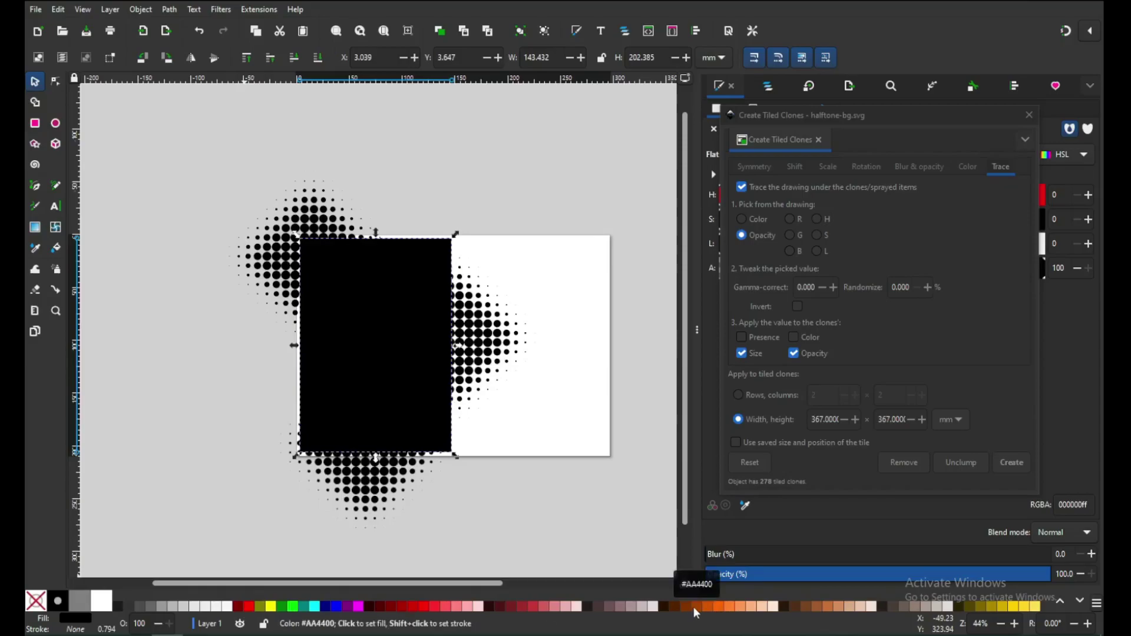
- Fill the rectangle with yellow #FFCC00
left_click(304, 608)
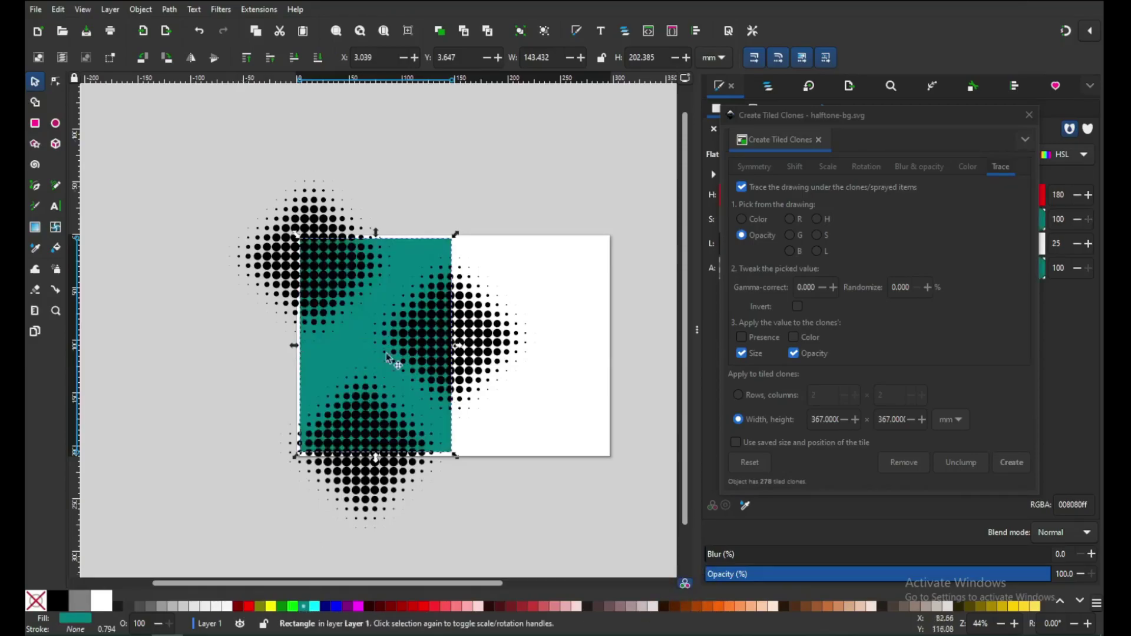
left_click(1005, 613)
key("ctrl+z")
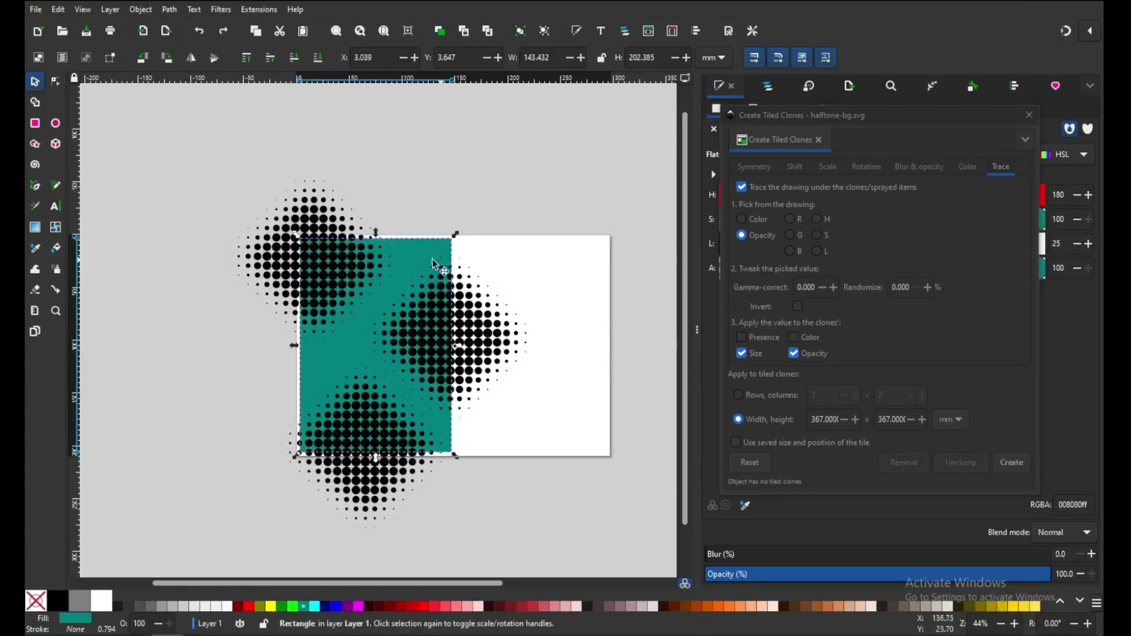
key("ctrl+z")
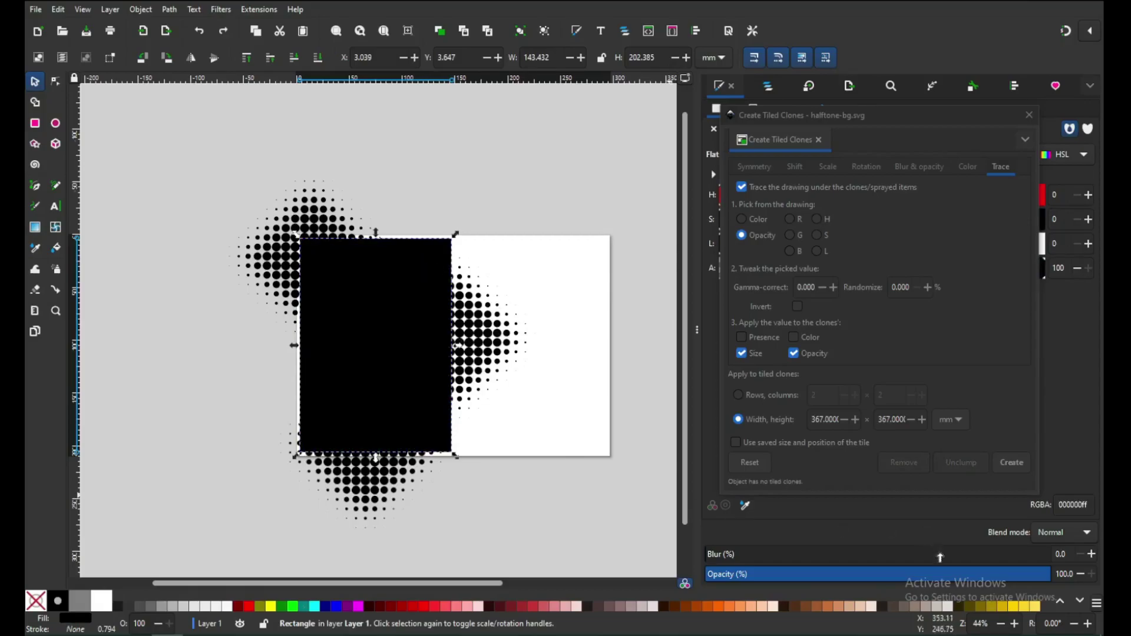
left_click(1011, 610)
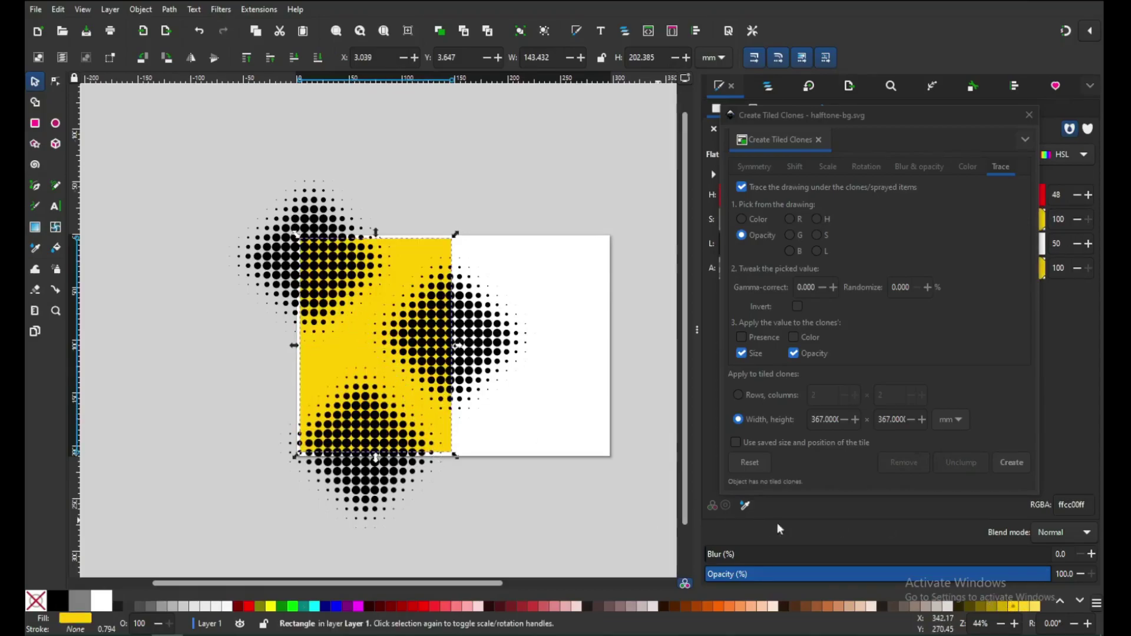
- Group the three halftone diamonds
left_click(315, 215)
left_click(515, 342, "shift")
left_click(386, 448, "shift")
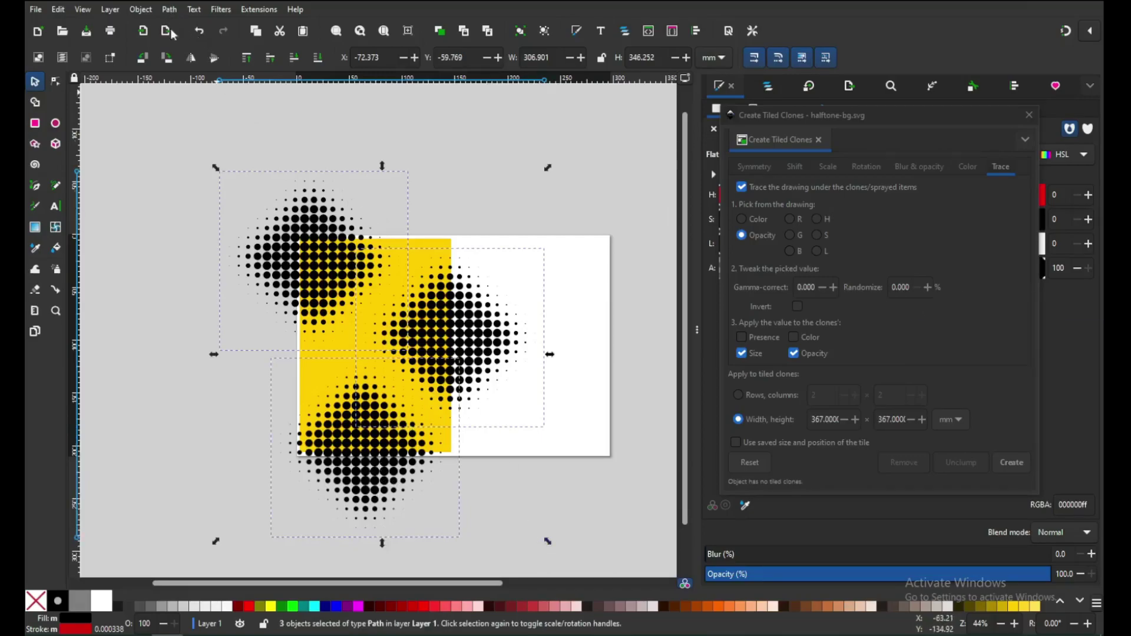
right_click(301, 211)
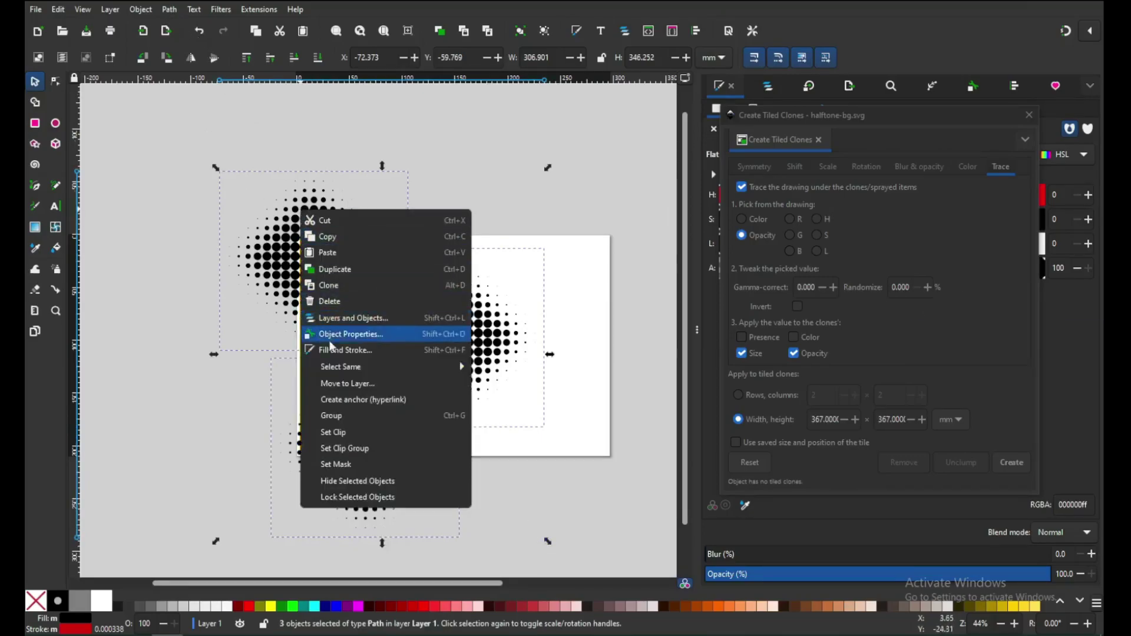
left_click(331, 416)
key("Escape")
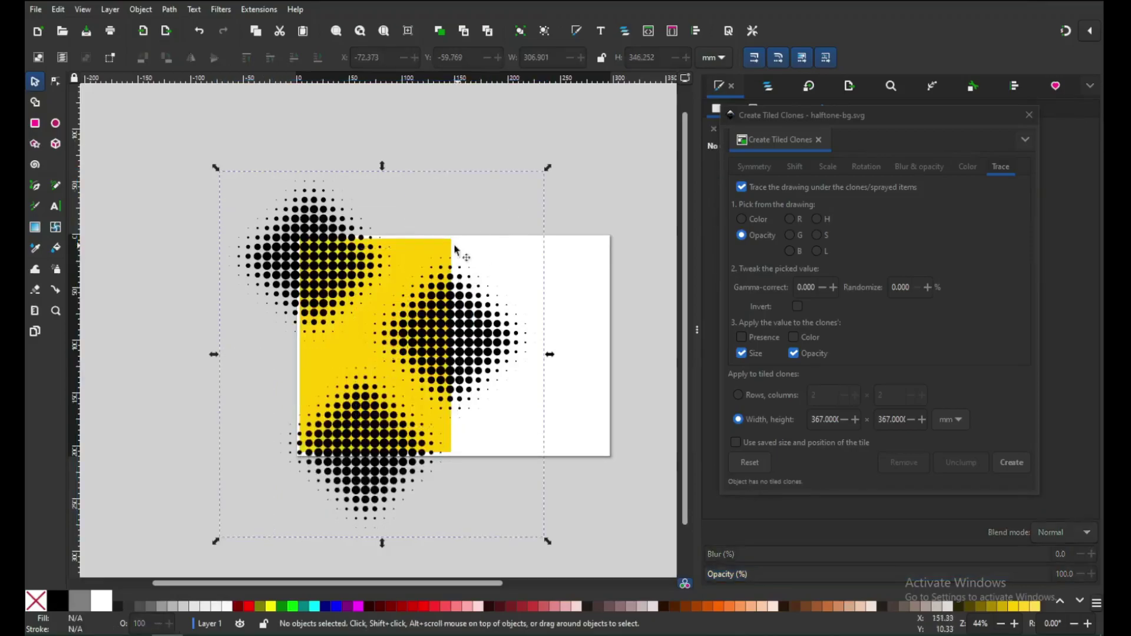
- Duplicate the yellow rectangle so a copy sits on top
right_click(436, 250)
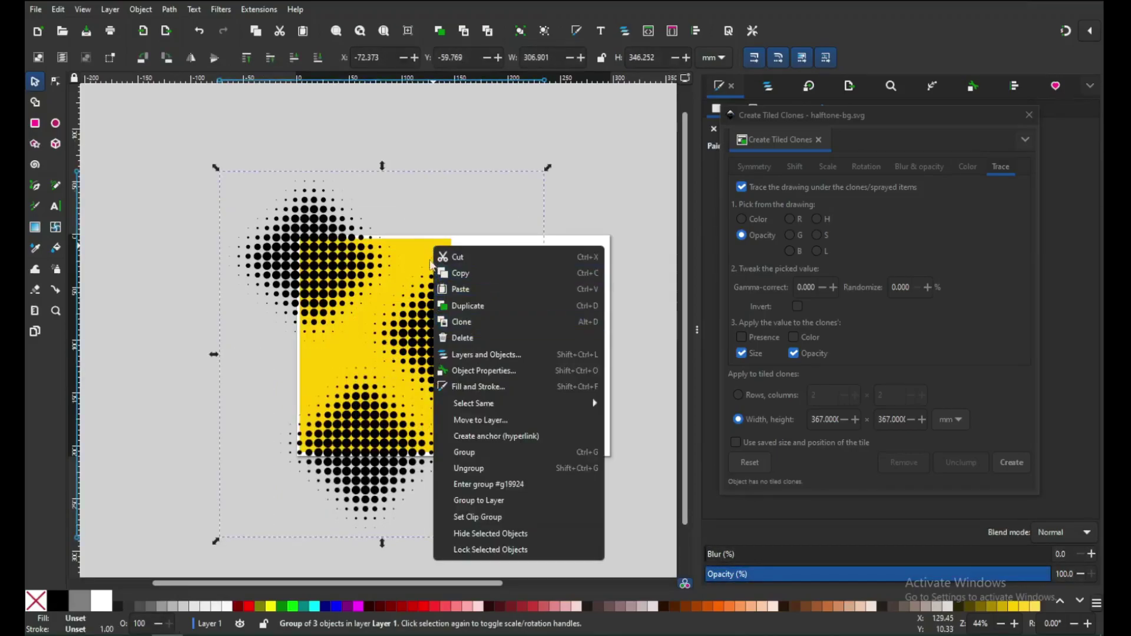
left_click(425, 241)
left_click(424, 244, "ctrl")
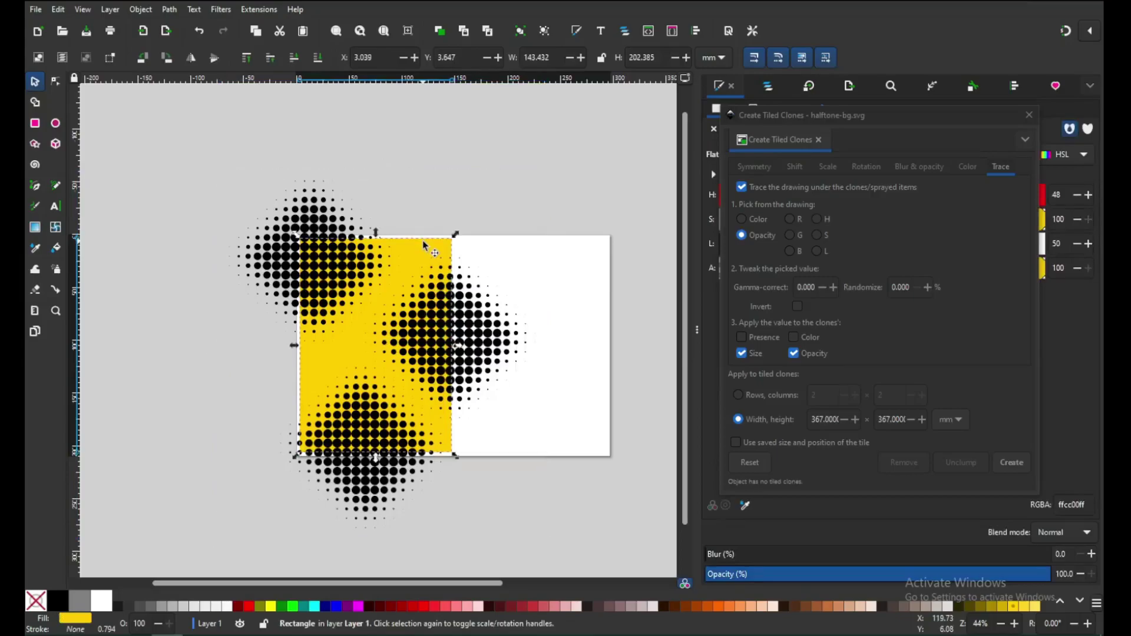
right_click(425, 245)
left_click(462, 300)
- Clip the halftone group to the rectangle copy with Object > Clip > Set Clip
left_click(499, 343, "shift")
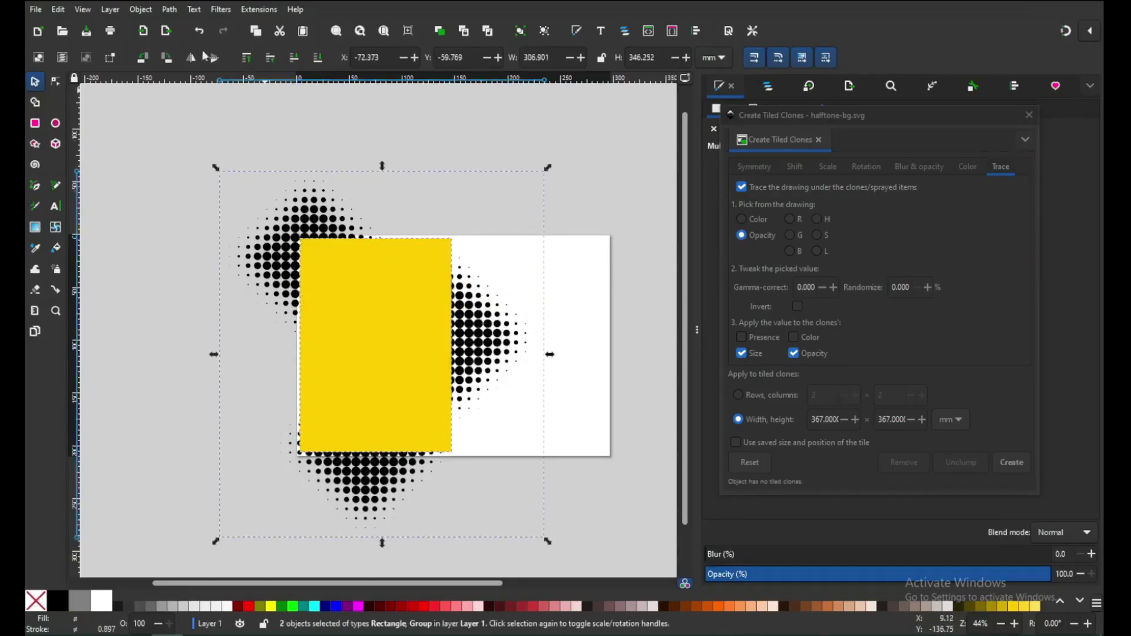
left_click(140, 10)
mouse_move(149, 172)
left_click(349, 167)
left_click(418, 169)
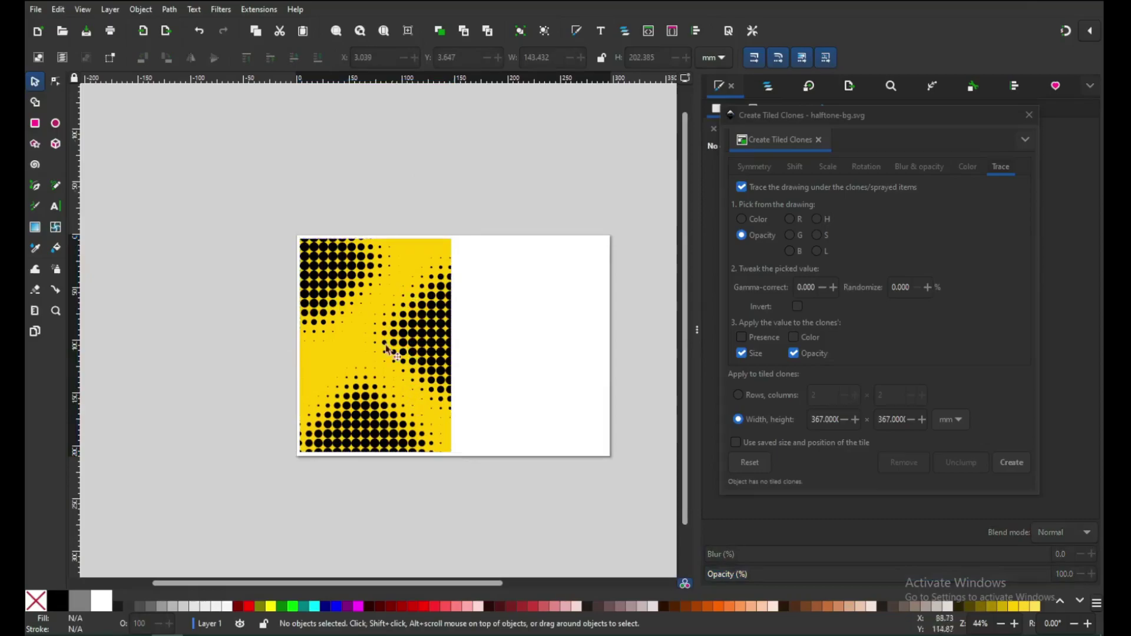
- Scale the clipped yellow halftone panel down to about 129.6 × 183 mm, leaving a white margin inside the page
left_click_drag(255, 204, 451, 448)
left_click(484, 420)
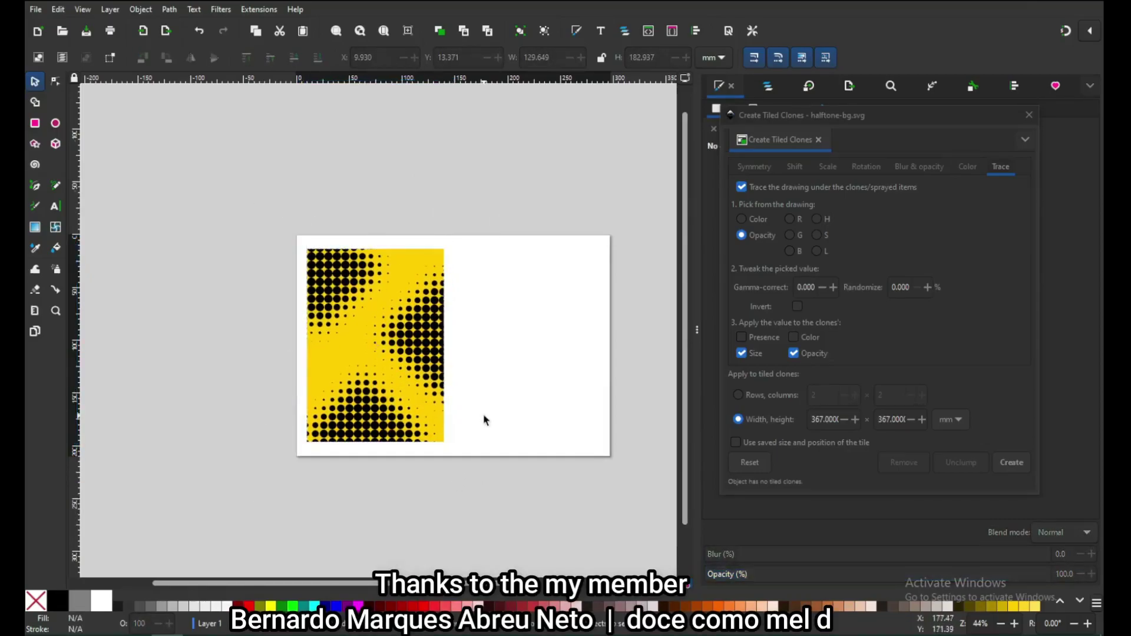